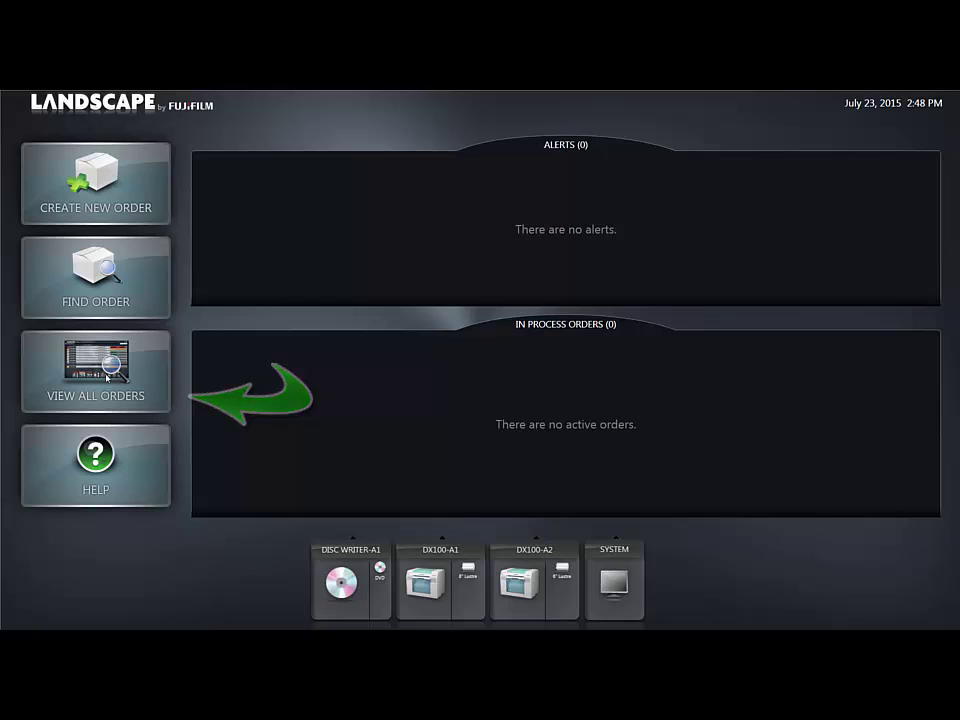
Open the second order in the list of all orders, show all its files and select DSCF1744.JPG.
left_click(107, 377)
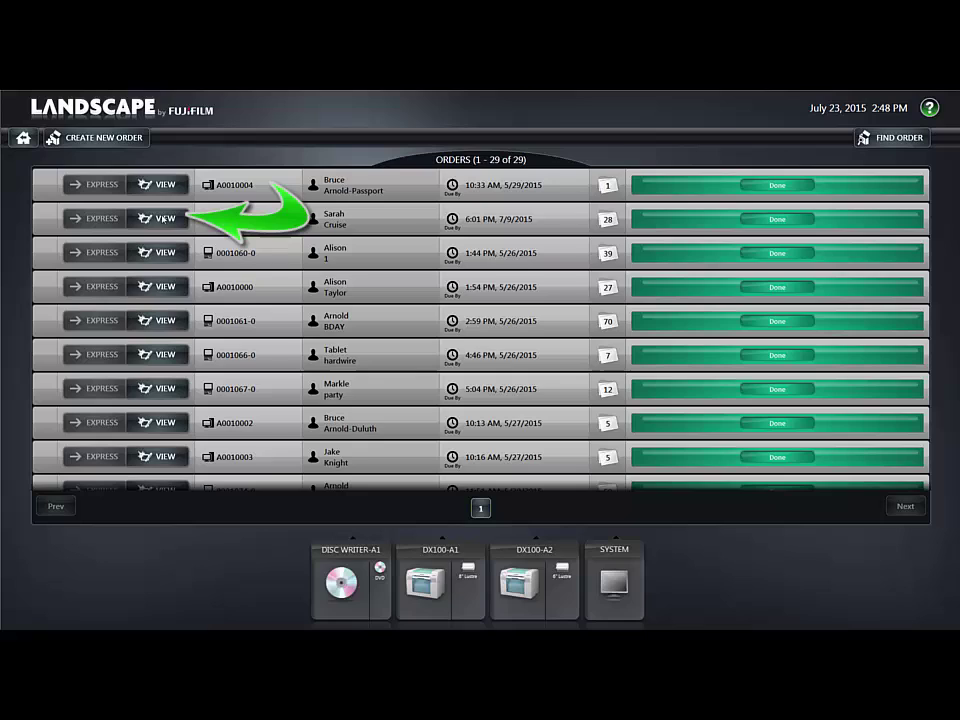
left_click(163, 218)
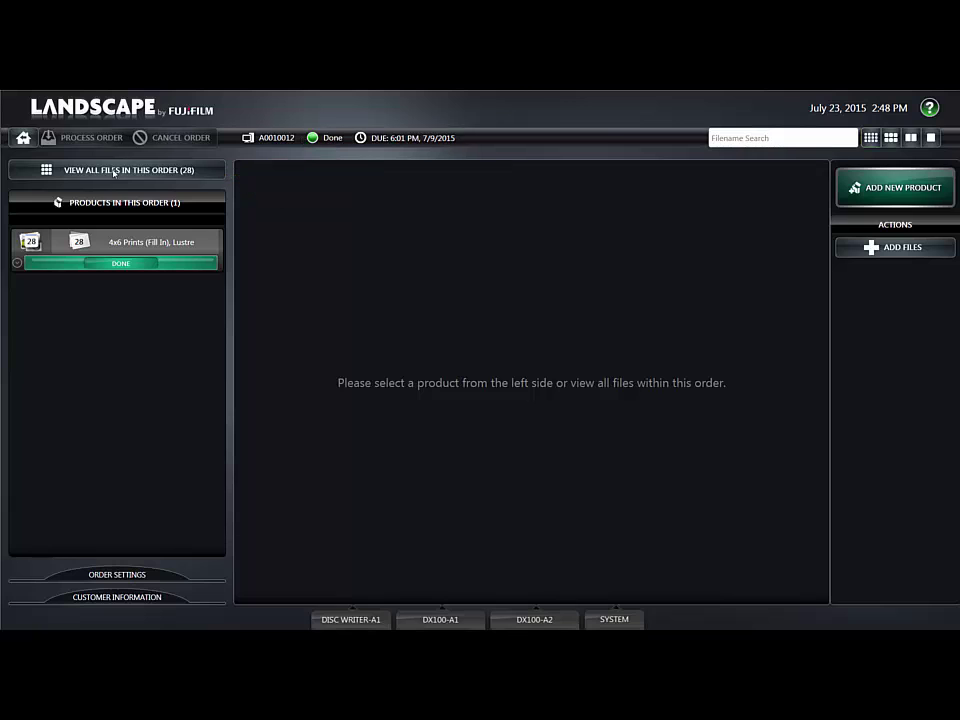
left_click(114, 172)
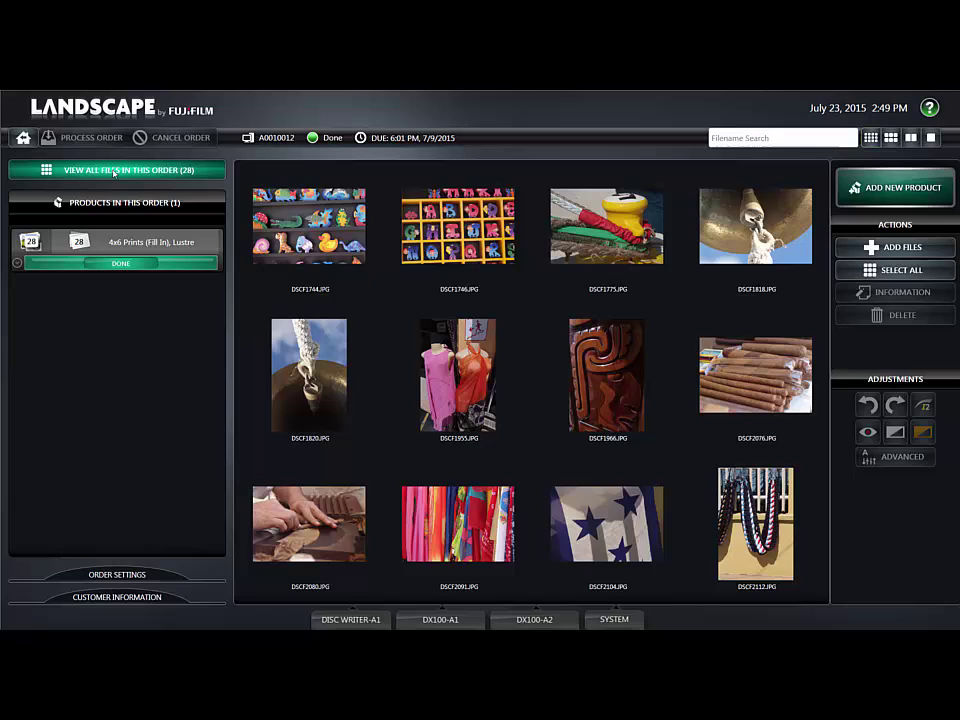
left_click(319, 229)
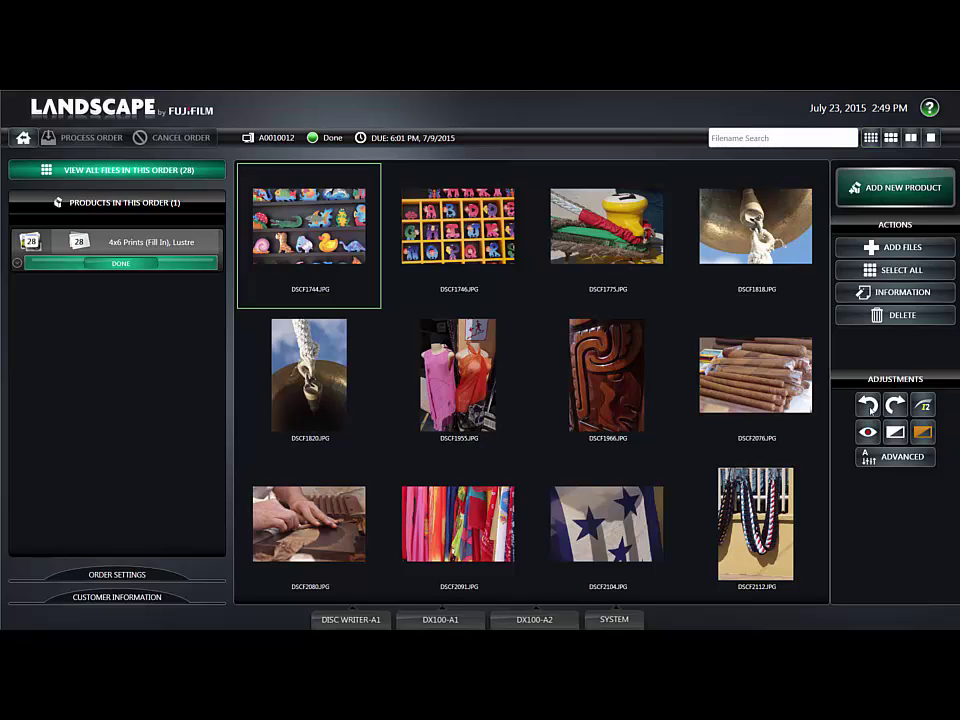
Try the quick counterclockwise rotation, black and white and sepia adjustments on DSCF1744.JPG, ending with sepia switched back off.
left_click(868, 405)
mouse_move(373, 171)
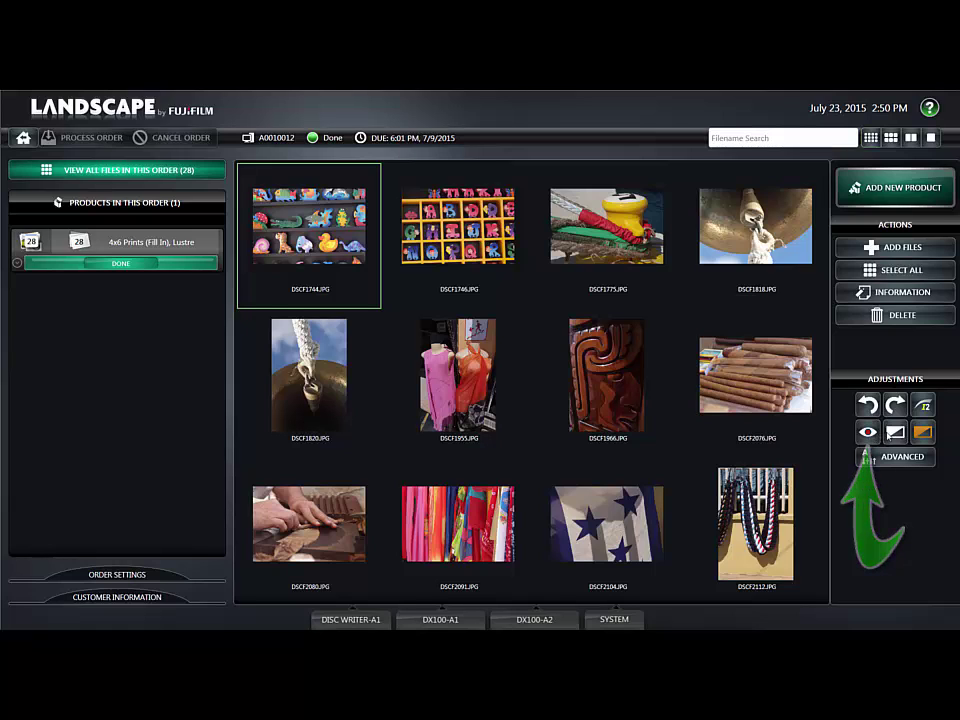
left_click(895, 432)
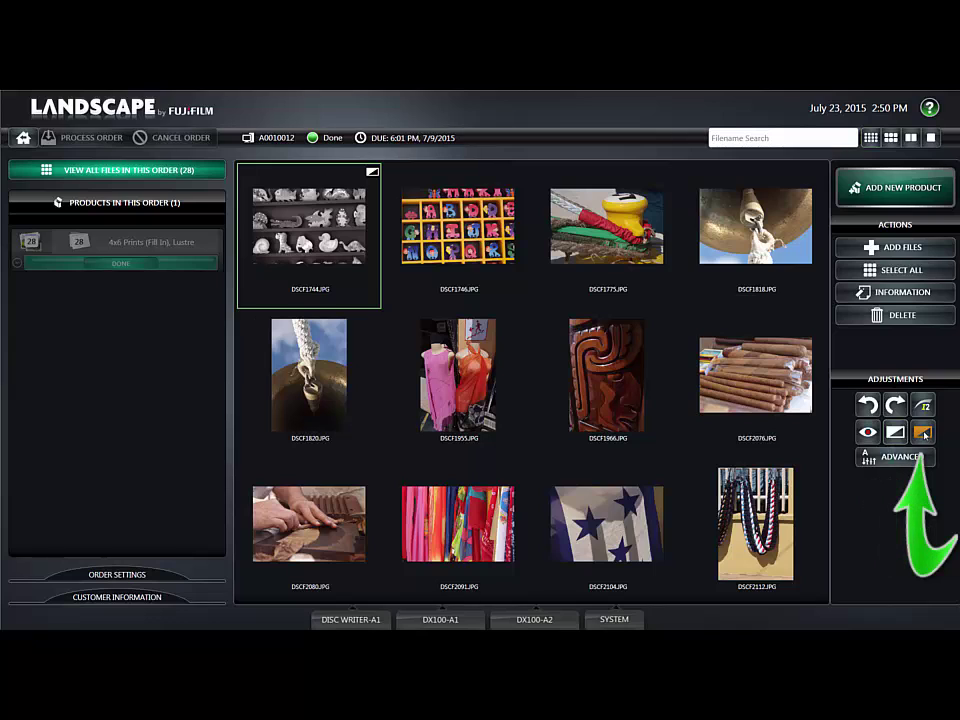
left_click(922, 432)
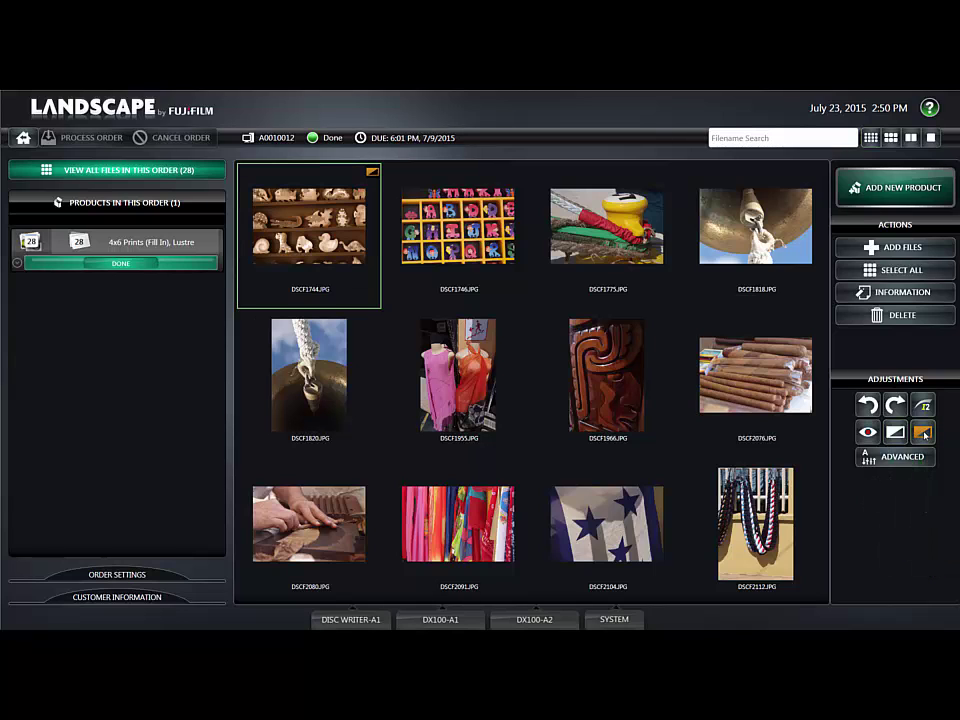
left_click(922, 432)
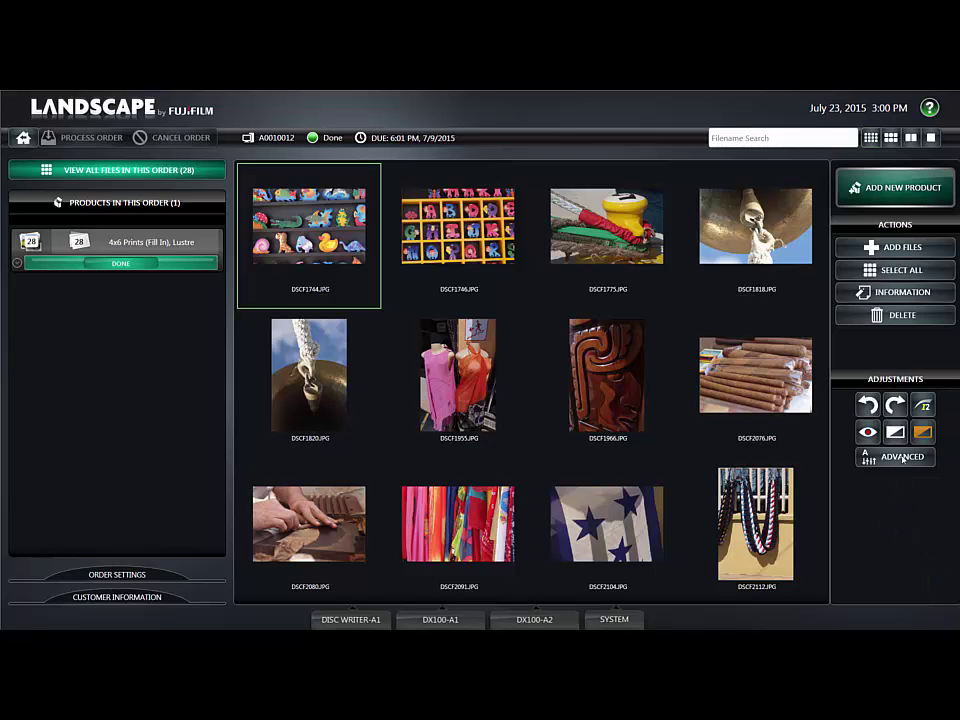
Open the advanced adjustments for DSCF1744.JPG and look through the list of available adjustments.
left_click(902, 458)
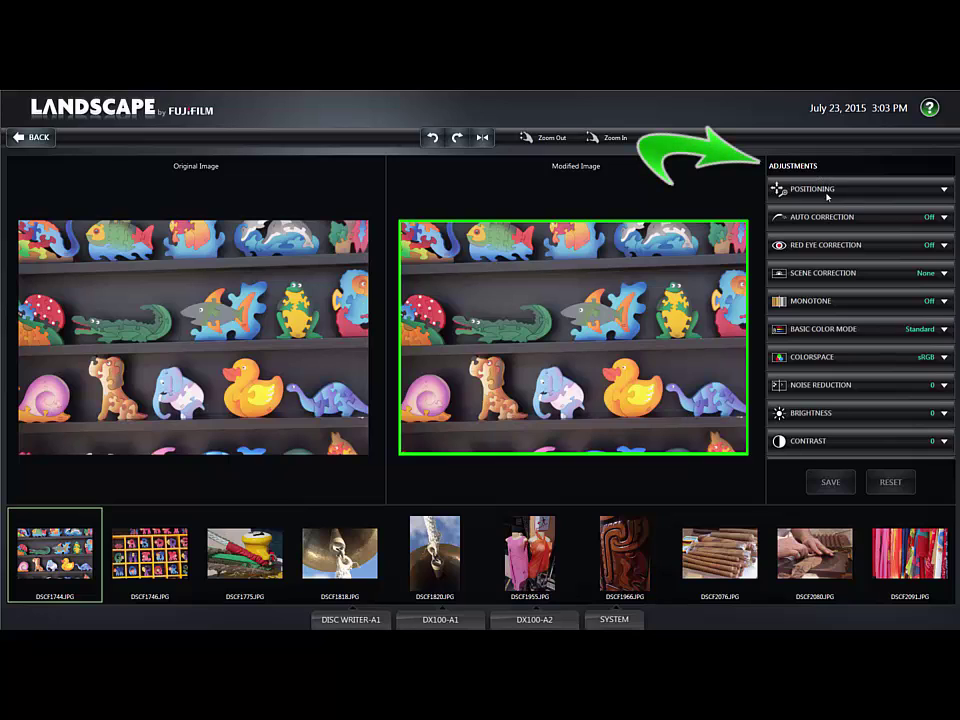
scroll(856, 341, "down", 3)
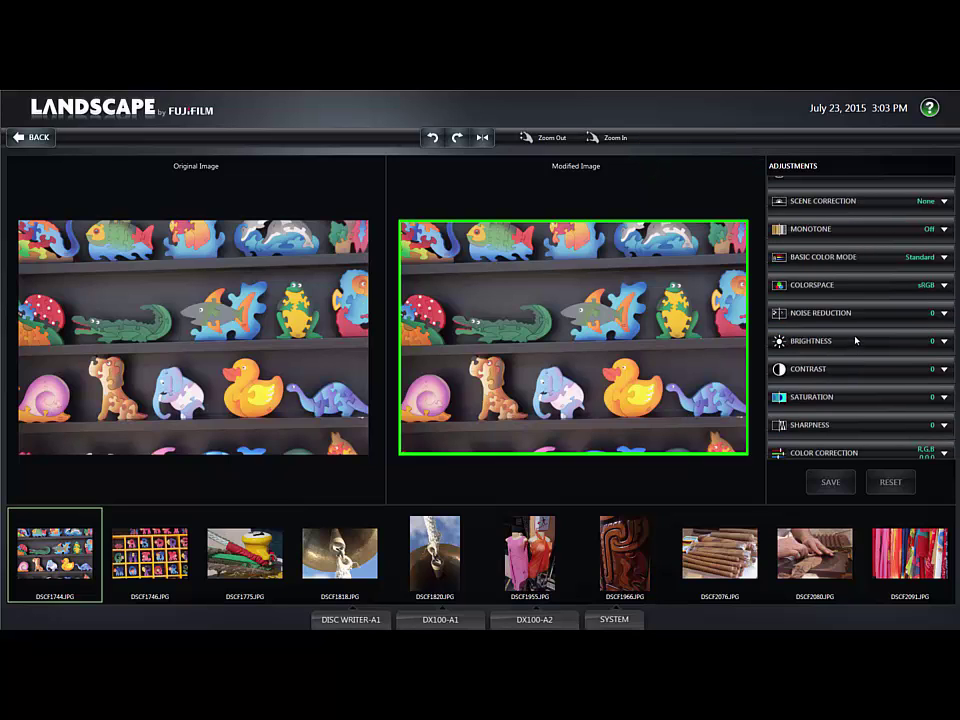
scroll(856, 341, "down", 1)
scroll(855, 335, "up", 4)
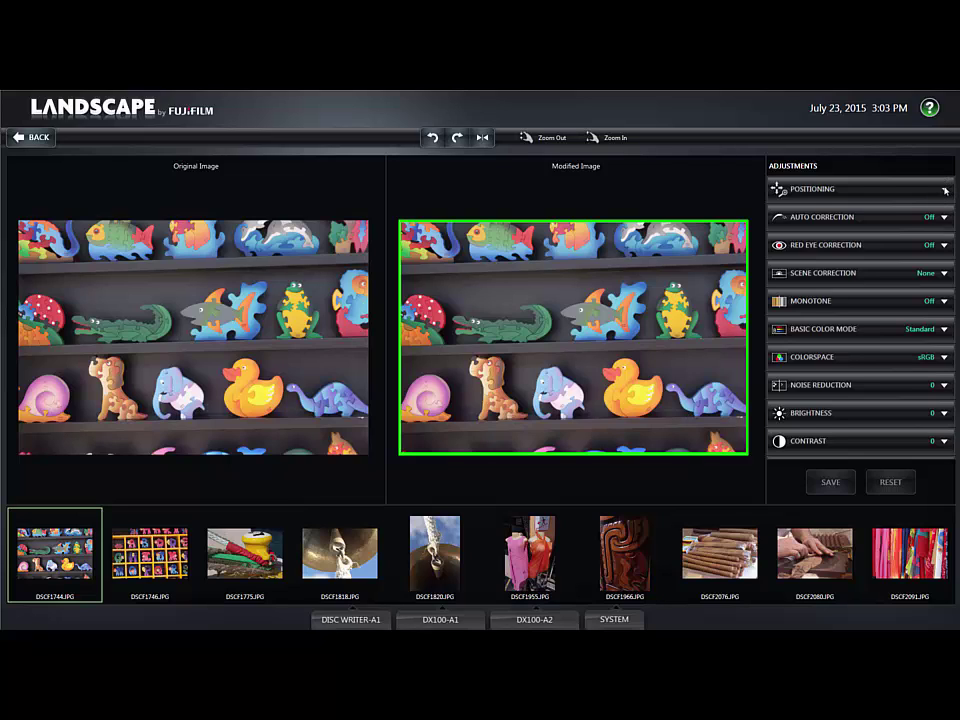
Enlarge the modified image by three zoom increments using the Positioning adjustment.
left_click(944, 189)
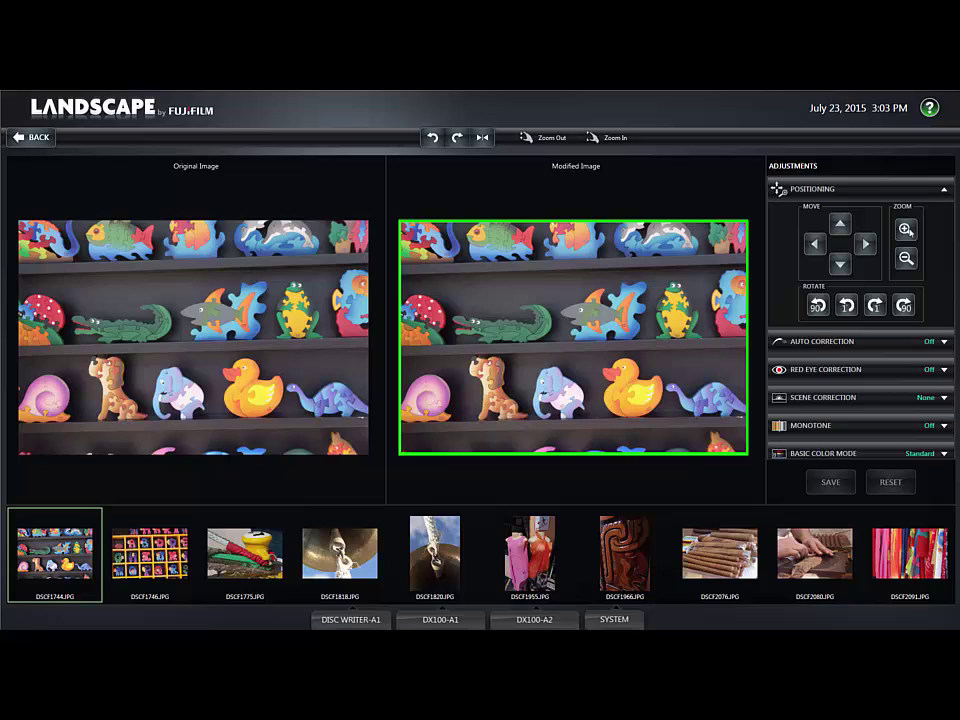
left_click(905, 230)
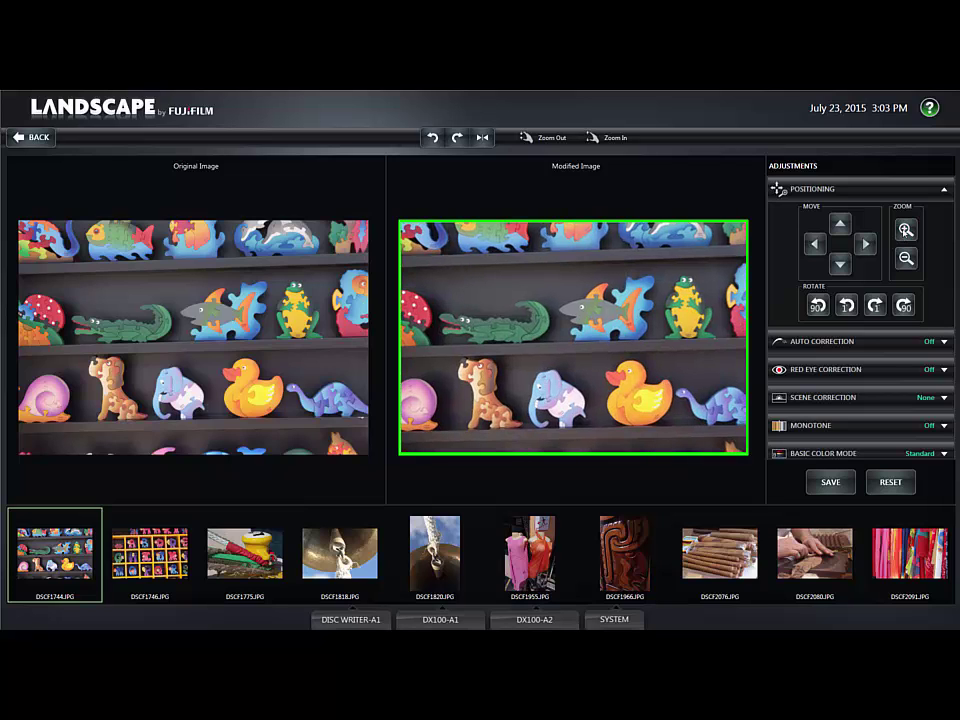
left_click(905, 230)
left_click(905, 230)
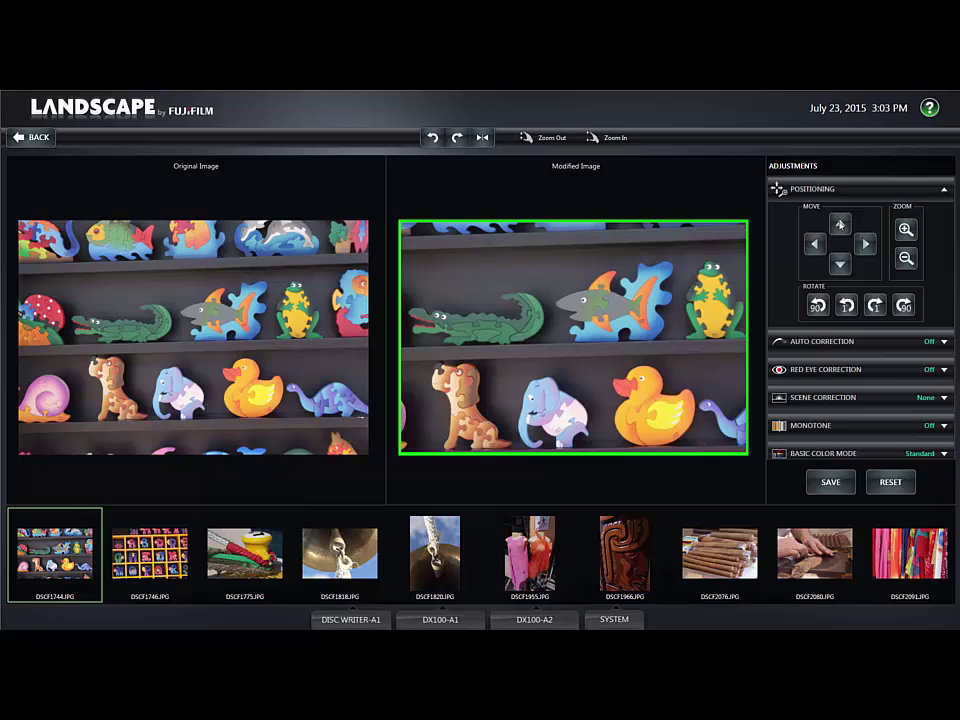
Shift the enlarged image up four increments, back down four and left three within its frame.
left_click(840, 224)
left_click(840, 224)
left_click(840, 224)
left_click(840, 224)
left_click(841, 264)
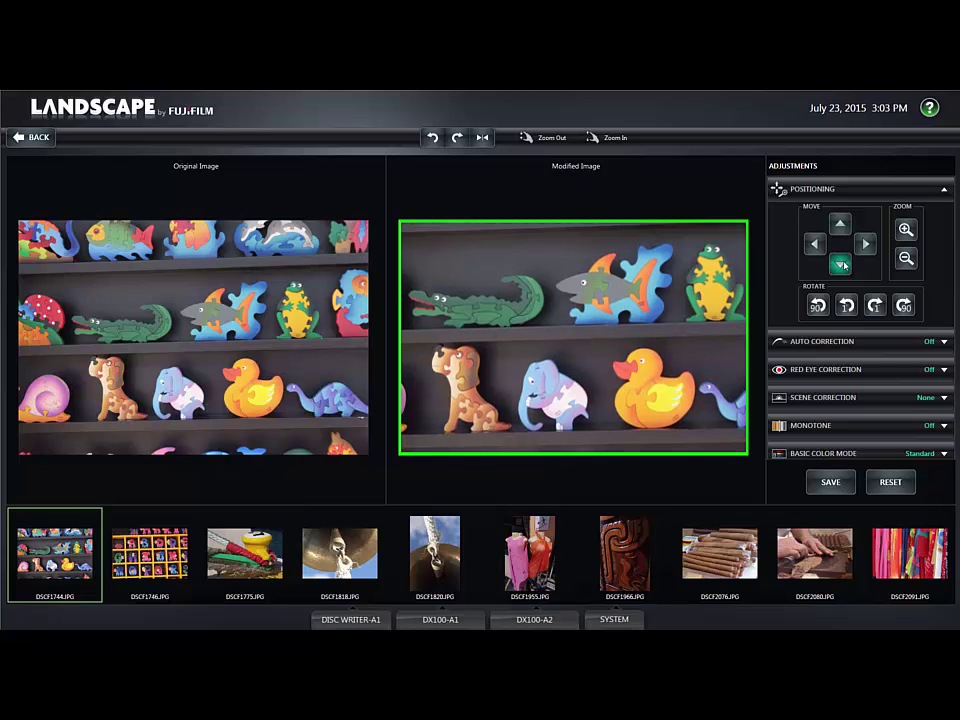
left_click(841, 264)
left_click(841, 264)
left_click(841, 264)
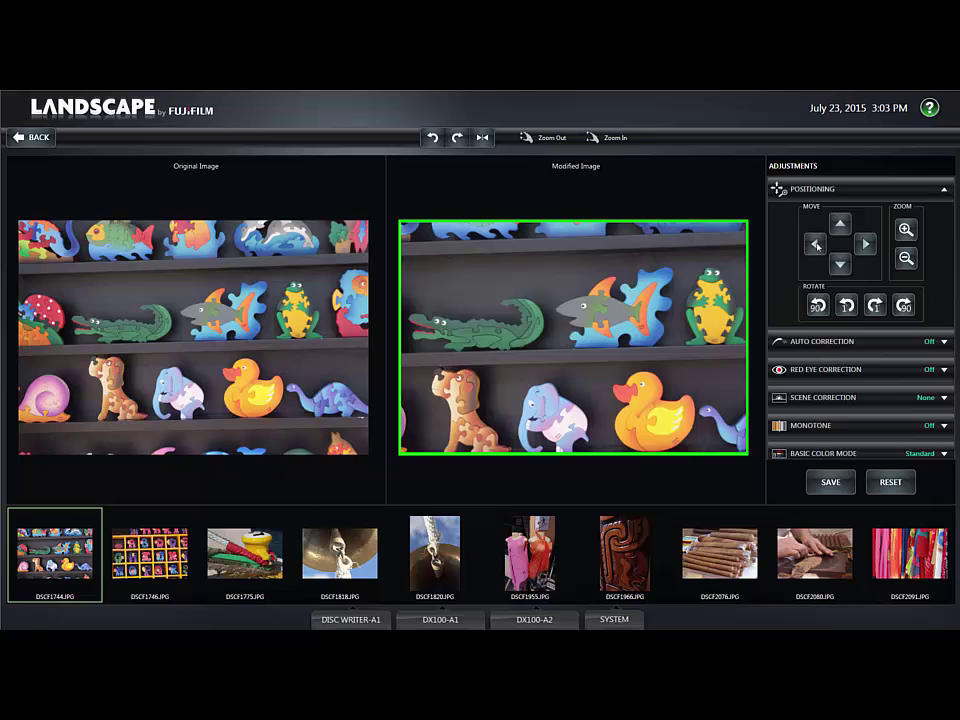
left_click(816, 244)
left_click(816, 244)
left_click(816, 244)
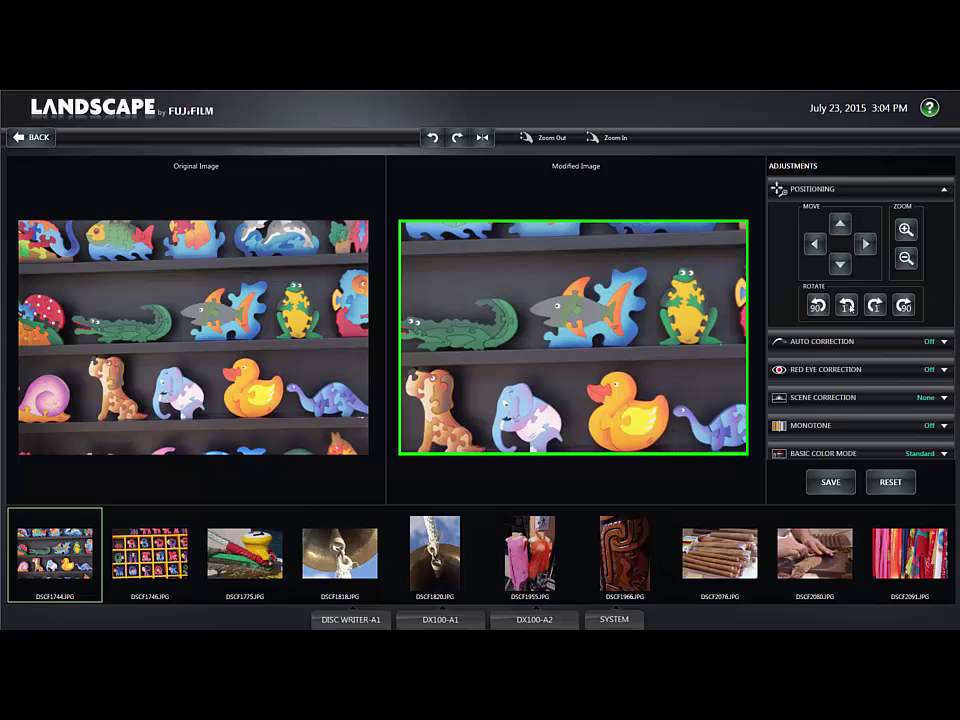
Rotate the image counterclockwise by three 1-degree increments and back clockwise by the same amount.
left_click(848, 308)
left_click(848, 308)
left_click(848, 308)
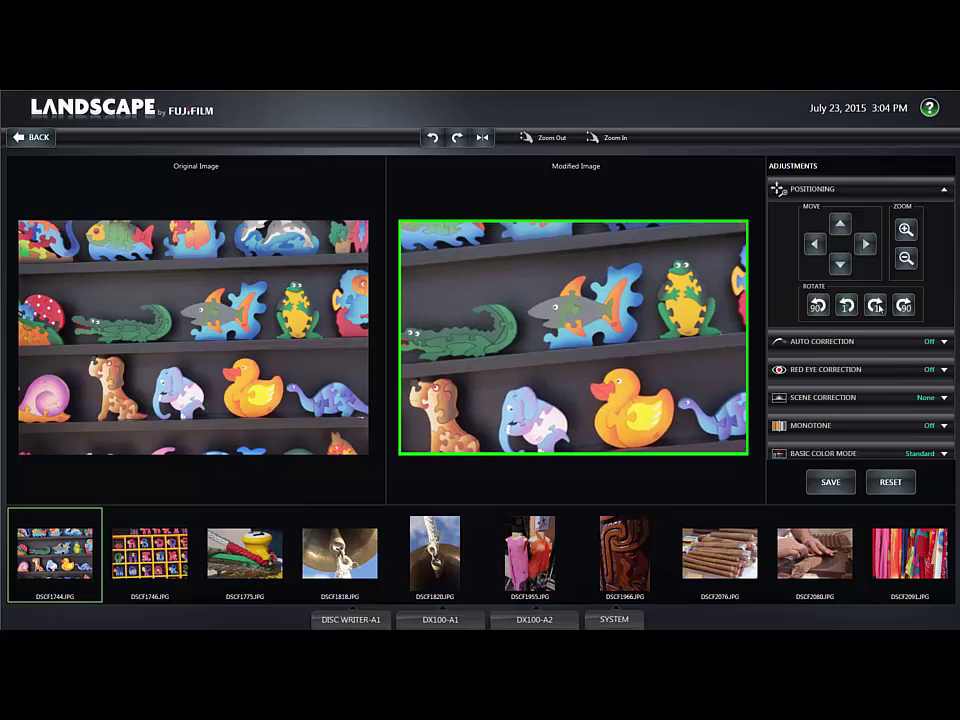
left_click(873, 308)
left_click(873, 308)
left_click(873, 308)
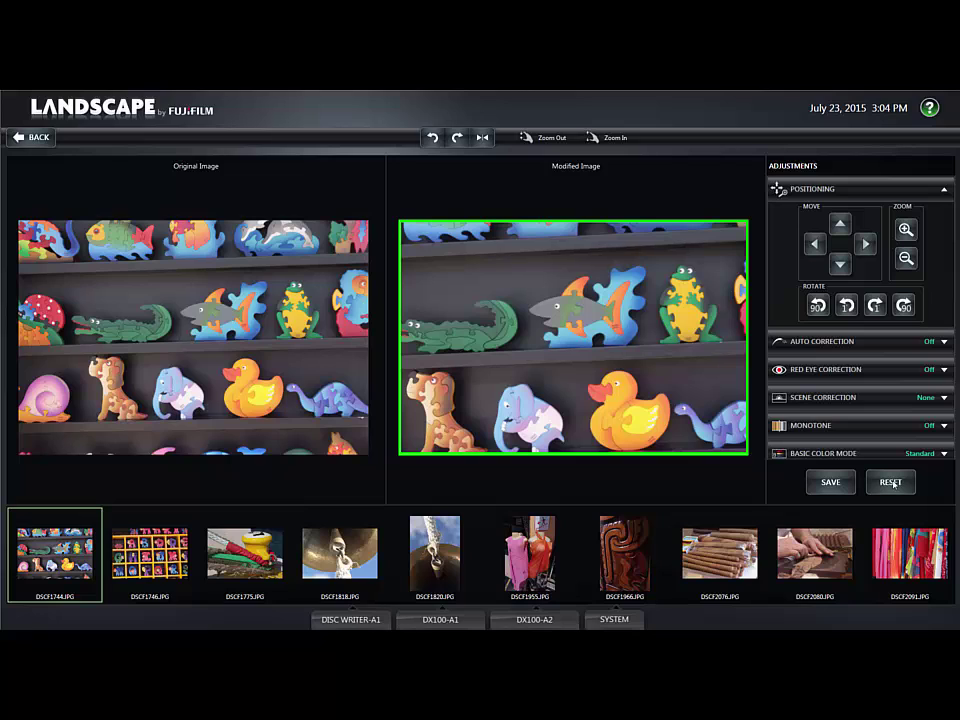
Reset the adjustments made to DSCF1744.JPG and collapse the Positioning settings.
left_click(891, 482)
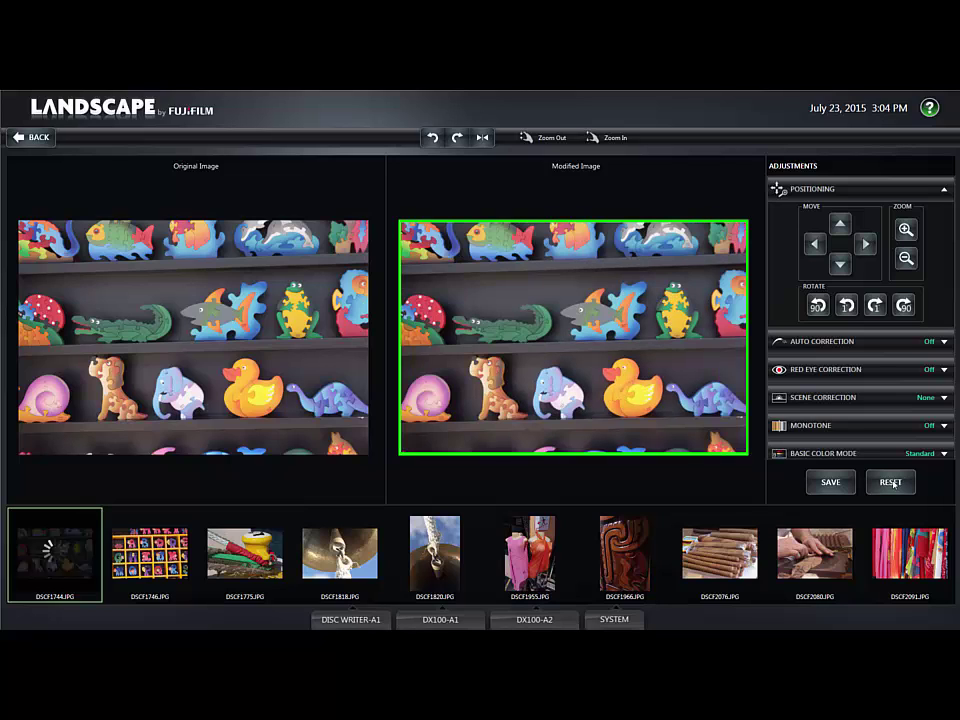
left_click(944, 190)
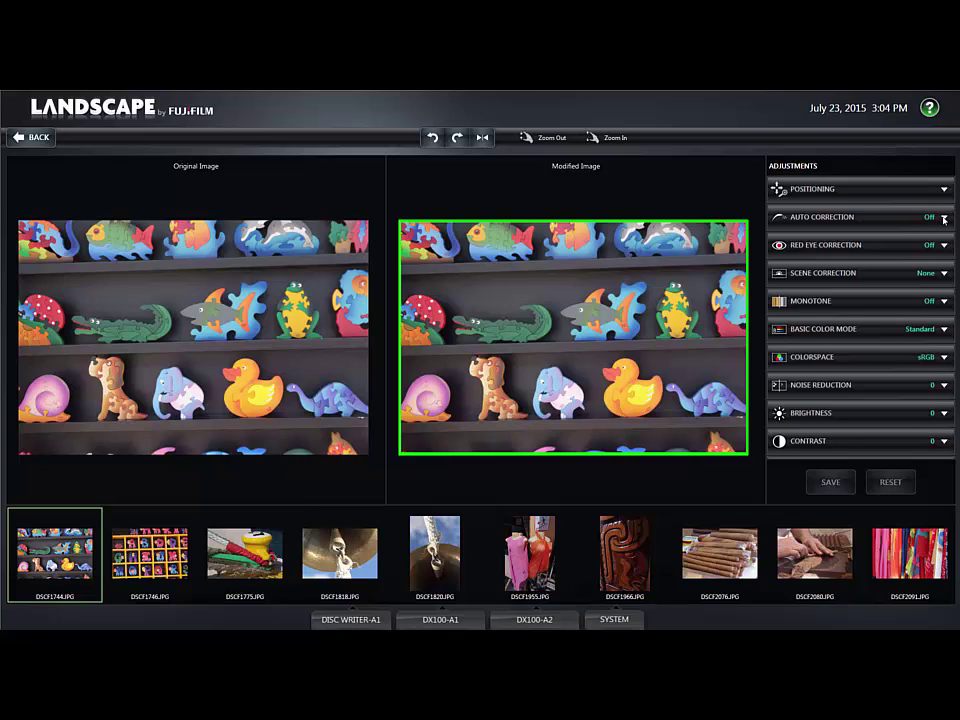
Turn Auto Correction on and back off, and look at the Red Eye Correction options.
left_click(944, 219)
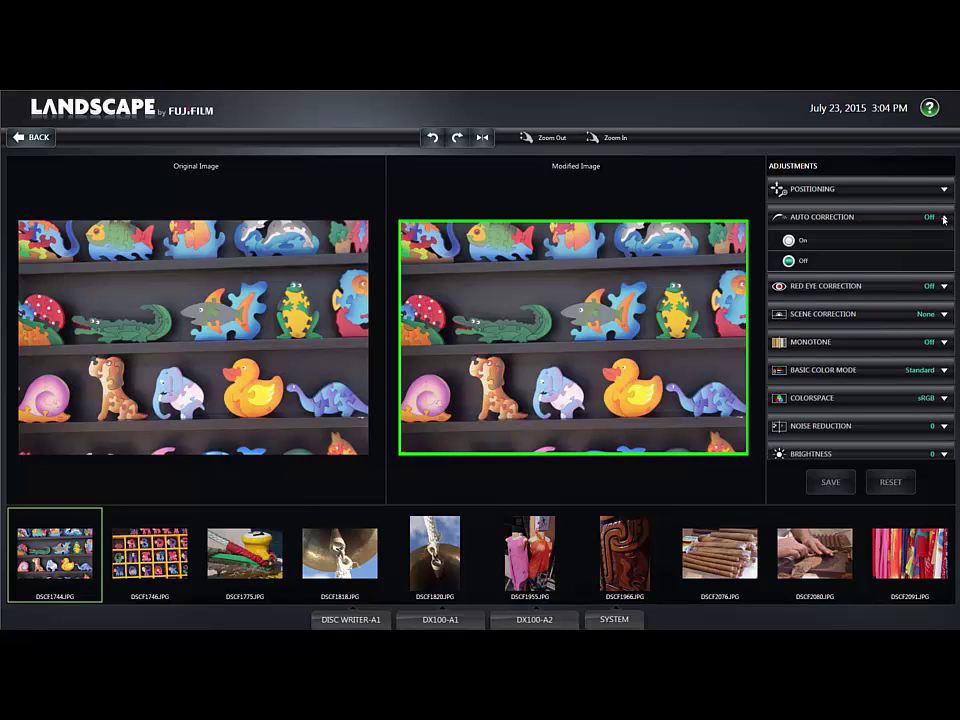
left_click(789, 241)
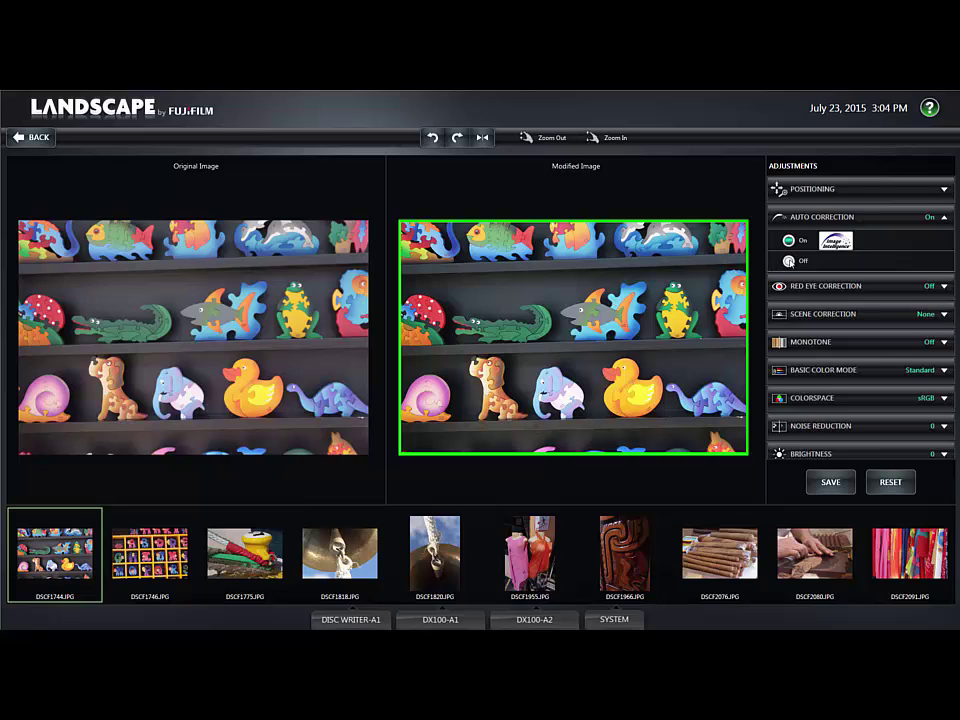
left_click(789, 261)
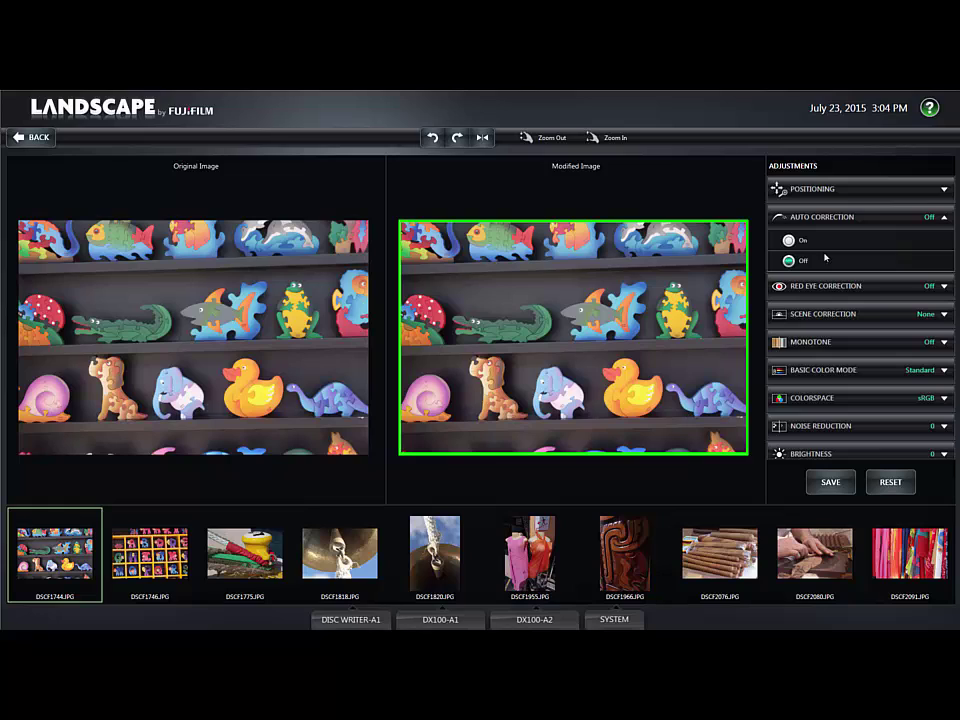
left_click(945, 218)
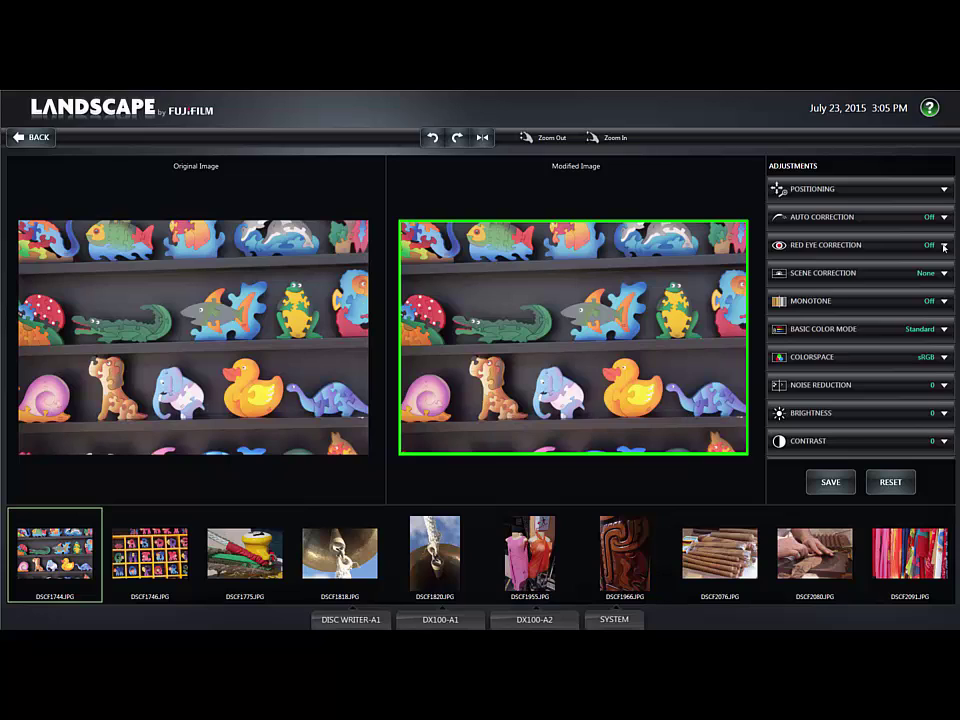
left_click(943, 246)
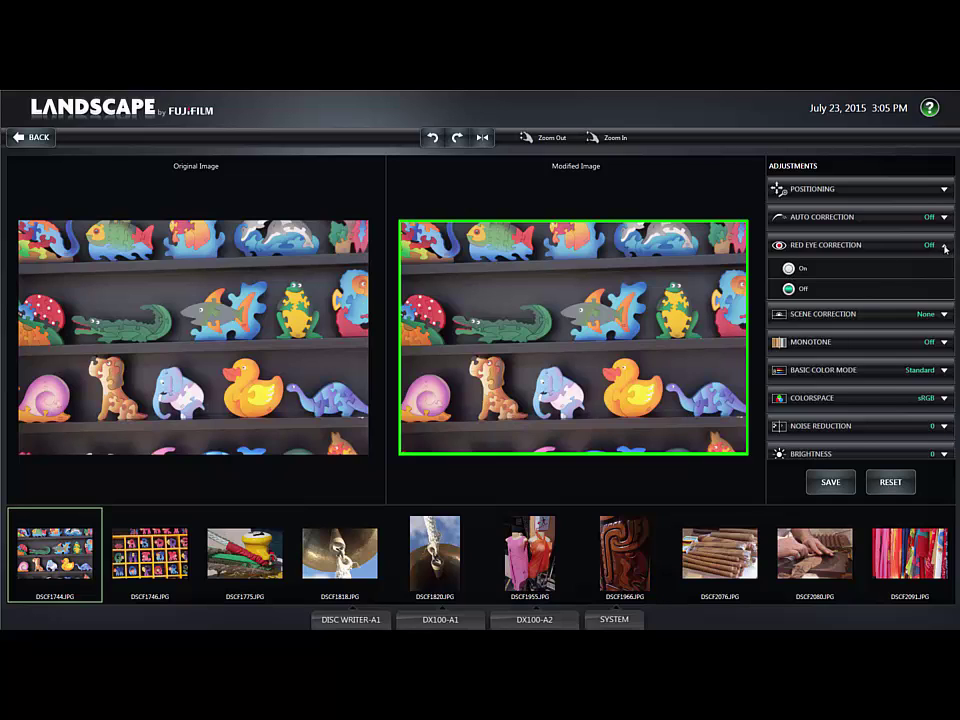
left_click(886, 246)
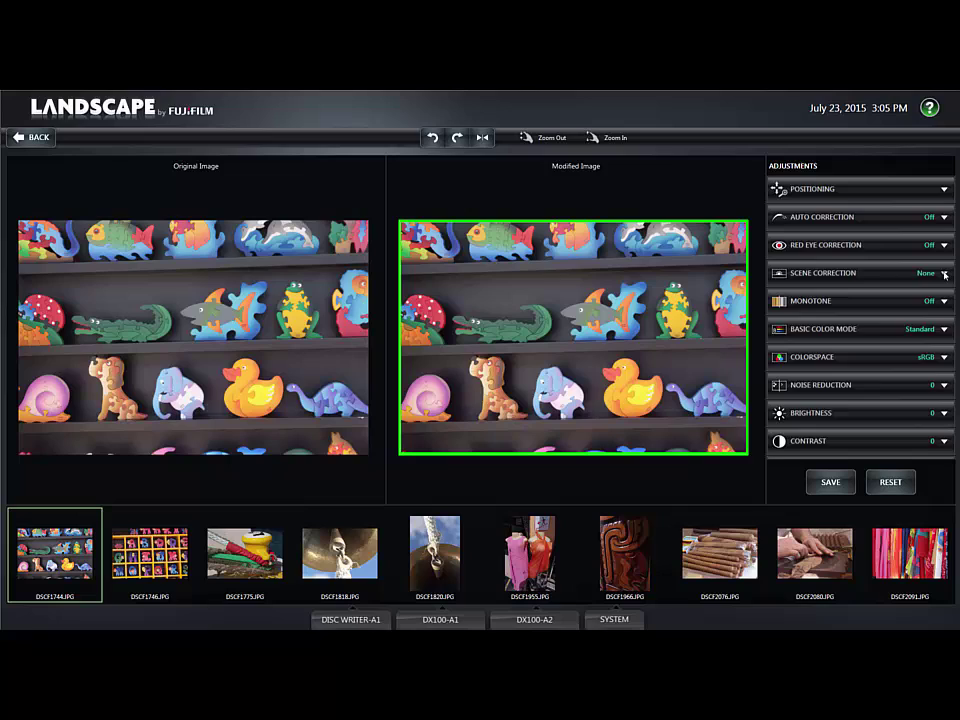
Try the Standard, Strobe and Cloudy-Sky scene corrections on the image and settle on Backlight.
left_click(944, 274)
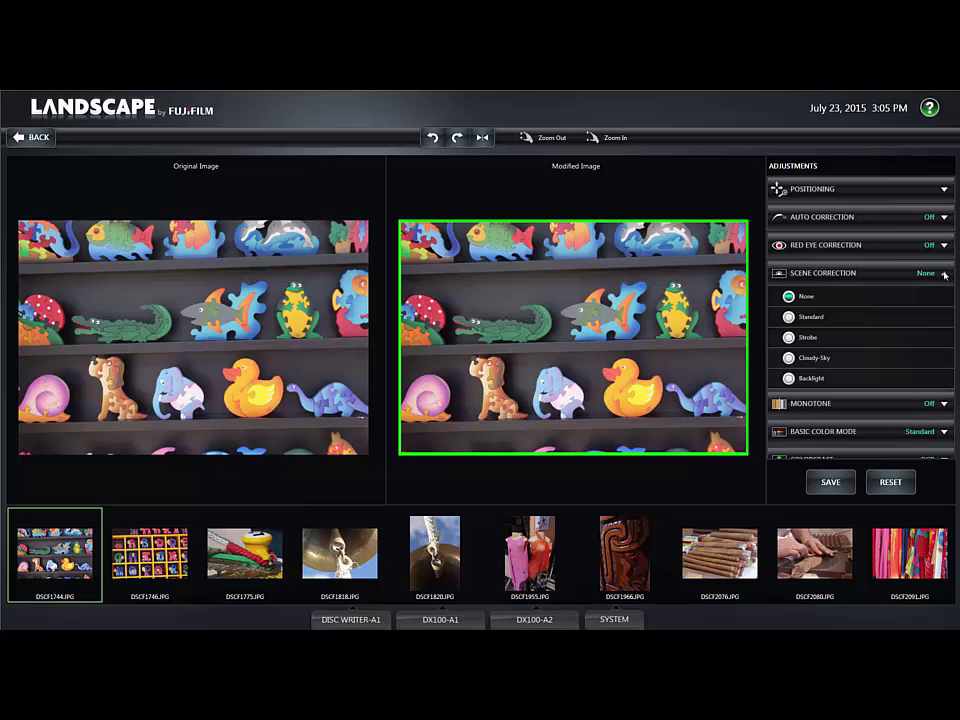
left_click(789, 318)
left_click(789, 338)
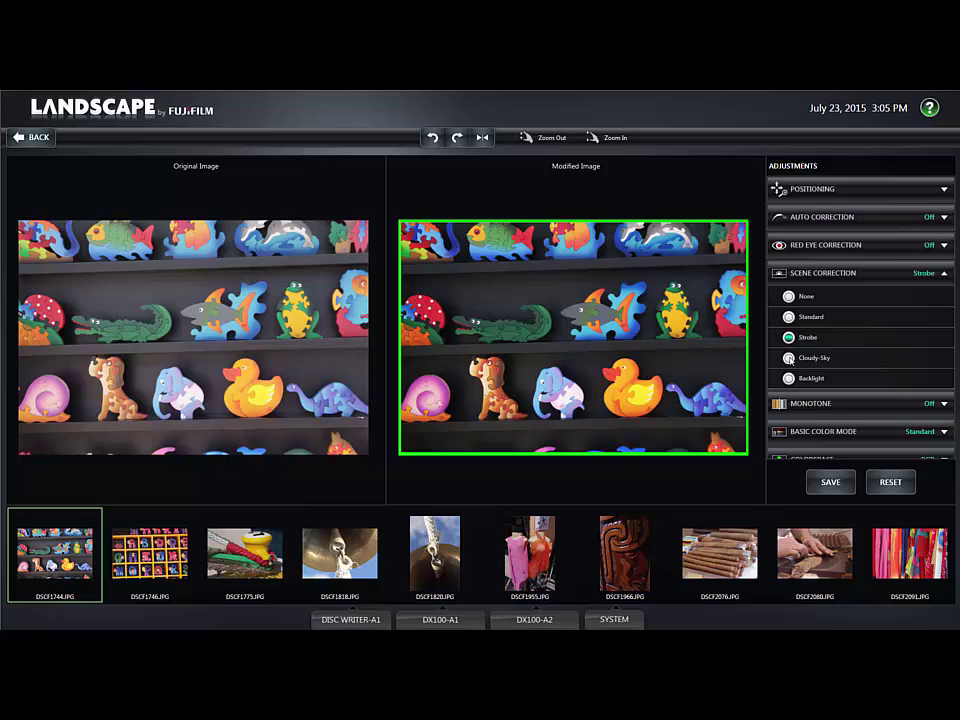
left_click(789, 358)
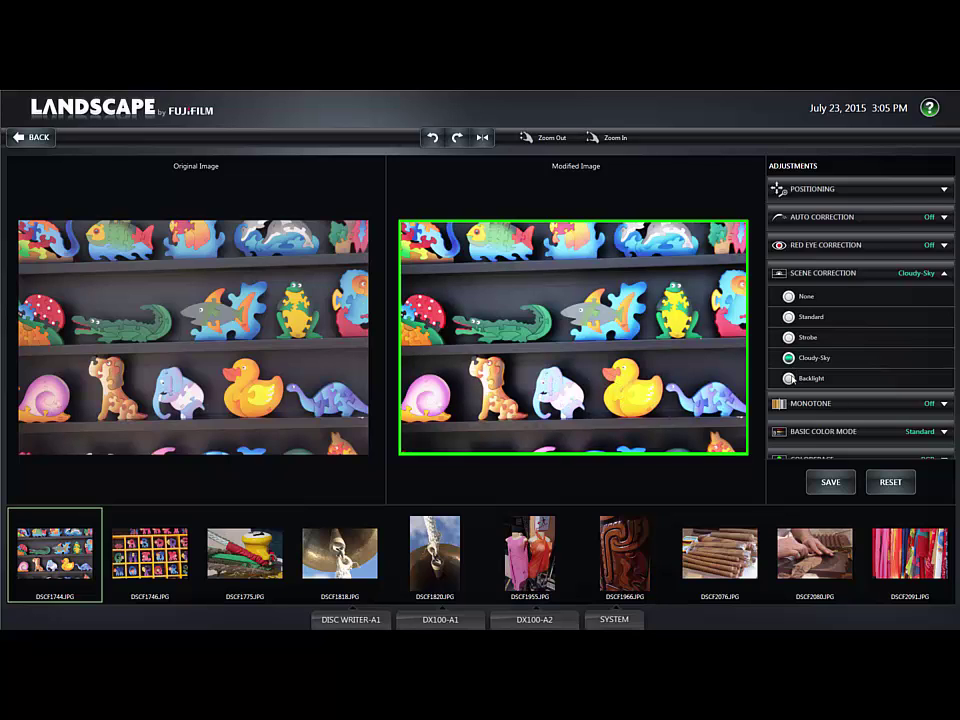
left_click(789, 378)
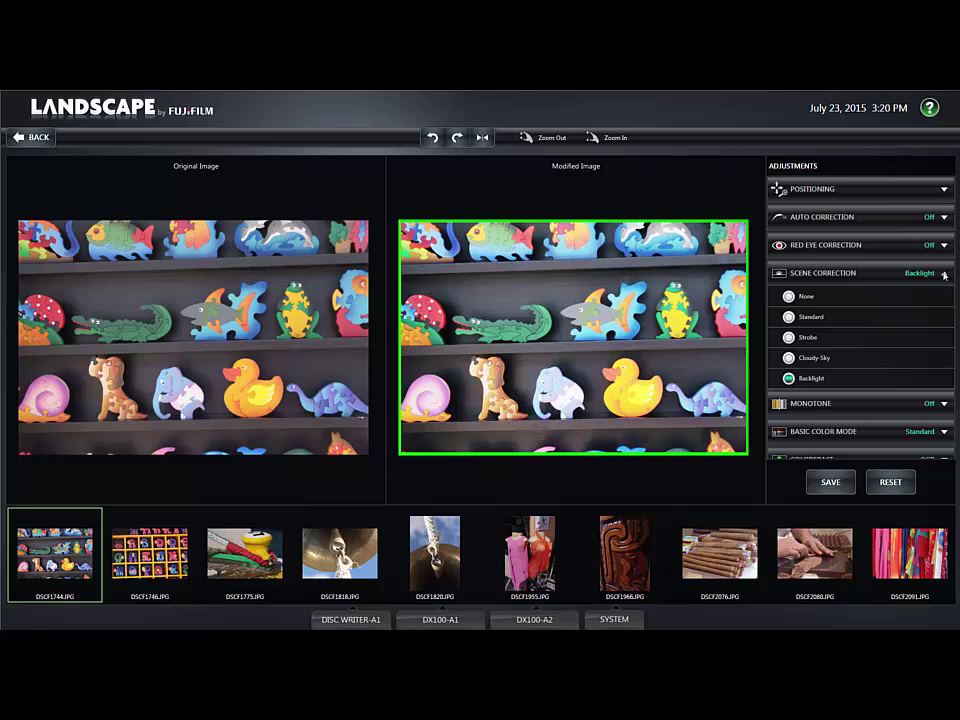
left_click(944, 274)
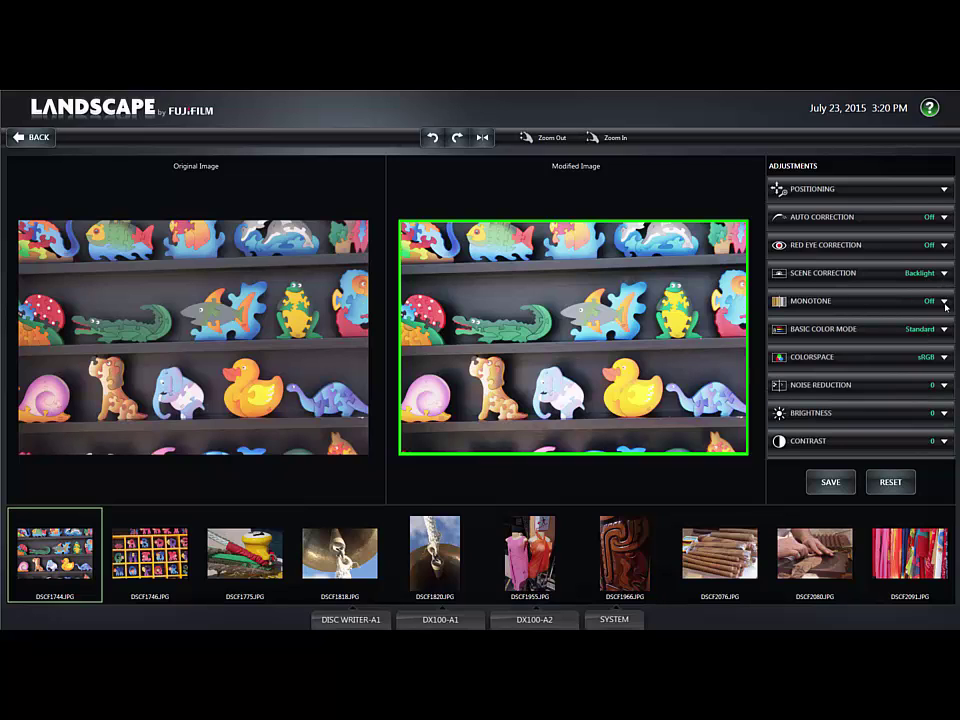
Try the Black and White and Fujifilm Sepia monotone options on the image, and set Monotone back to Off.
left_click(945, 301)
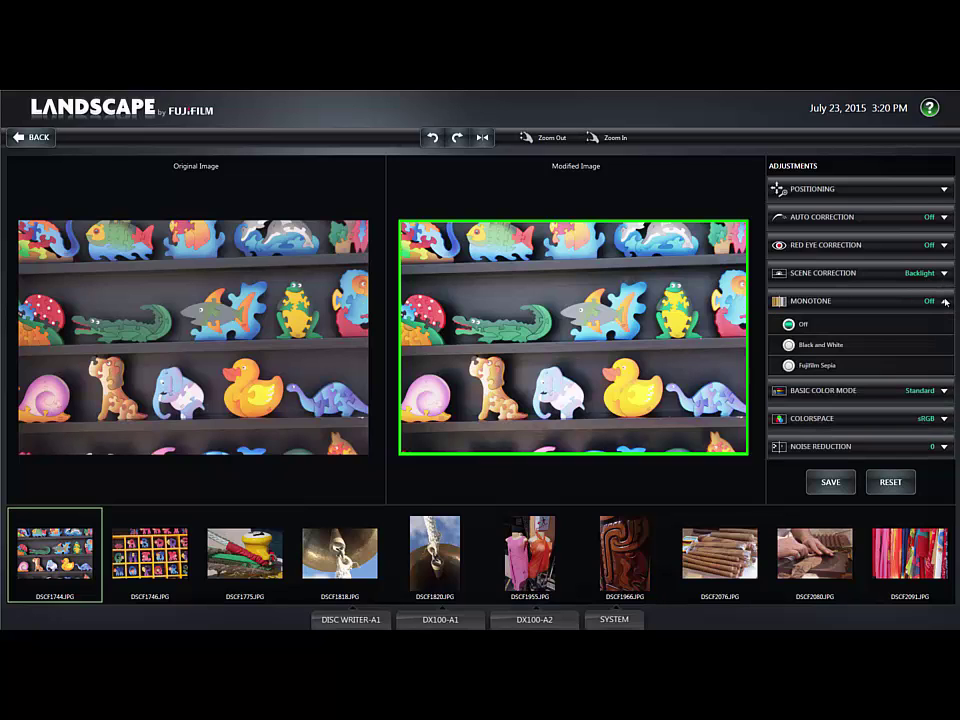
left_click(789, 345)
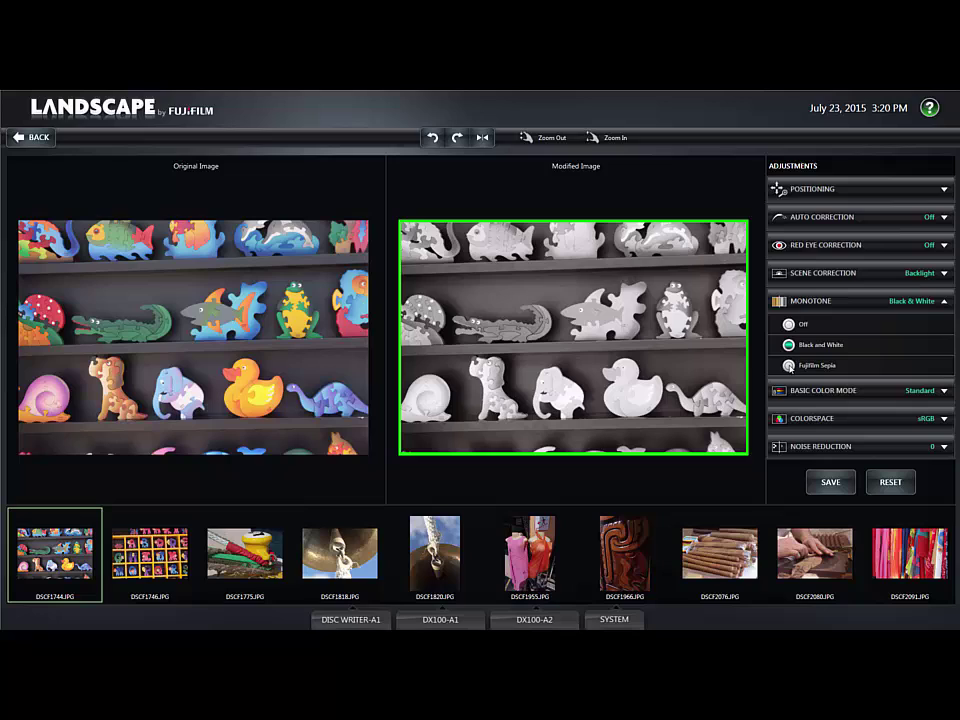
left_click(789, 366)
left_click(789, 324)
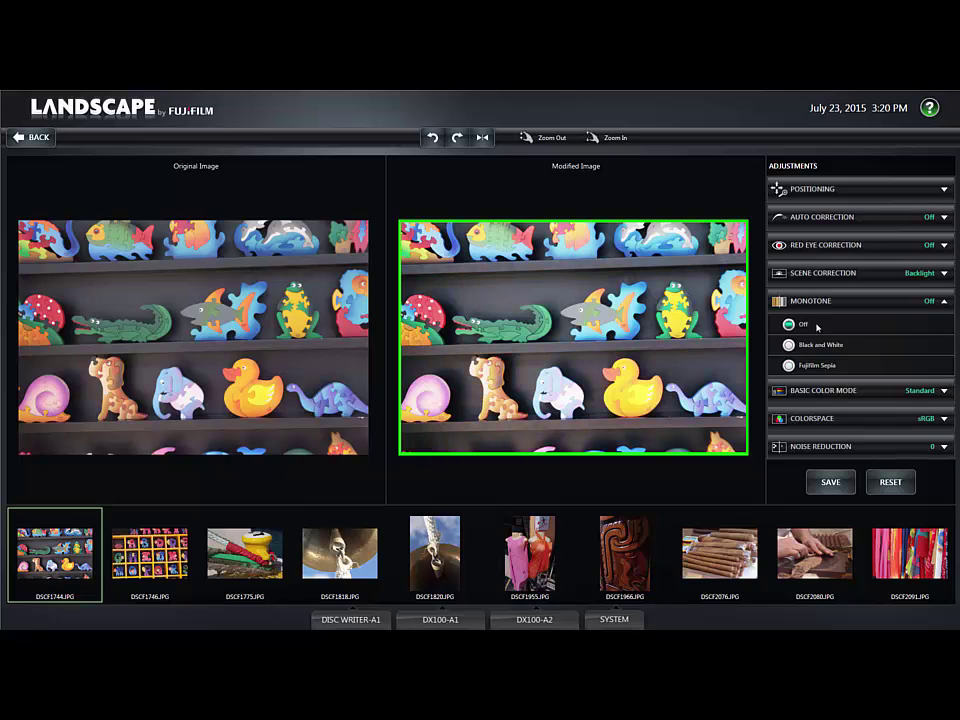
Try the Portrait basic color mode on the image and set it back to Standard.
left_click(943, 302)
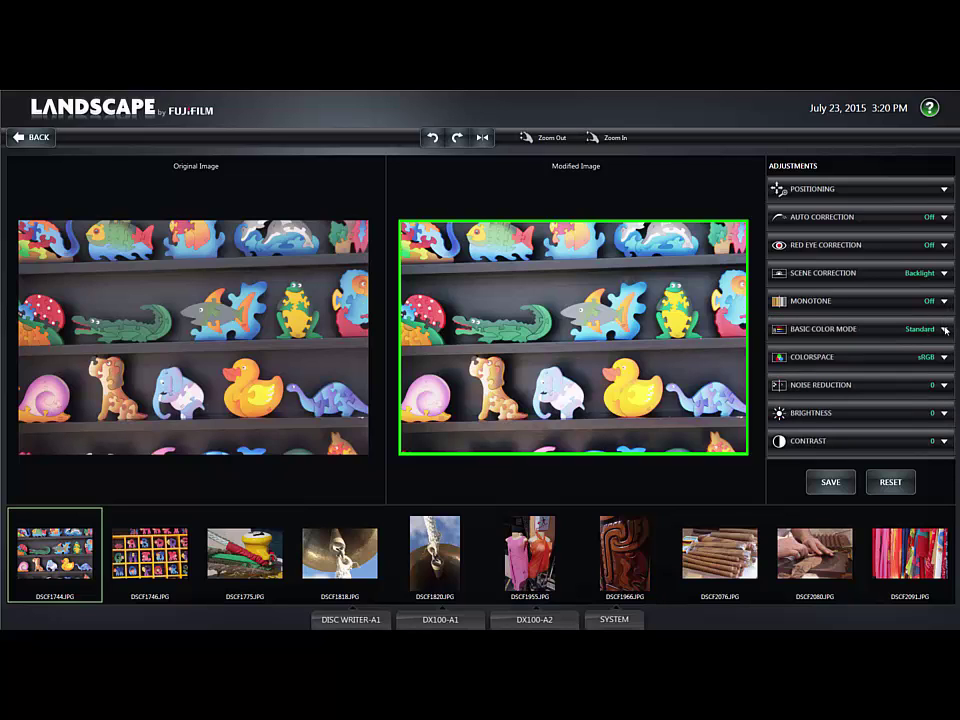
left_click(943, 330)
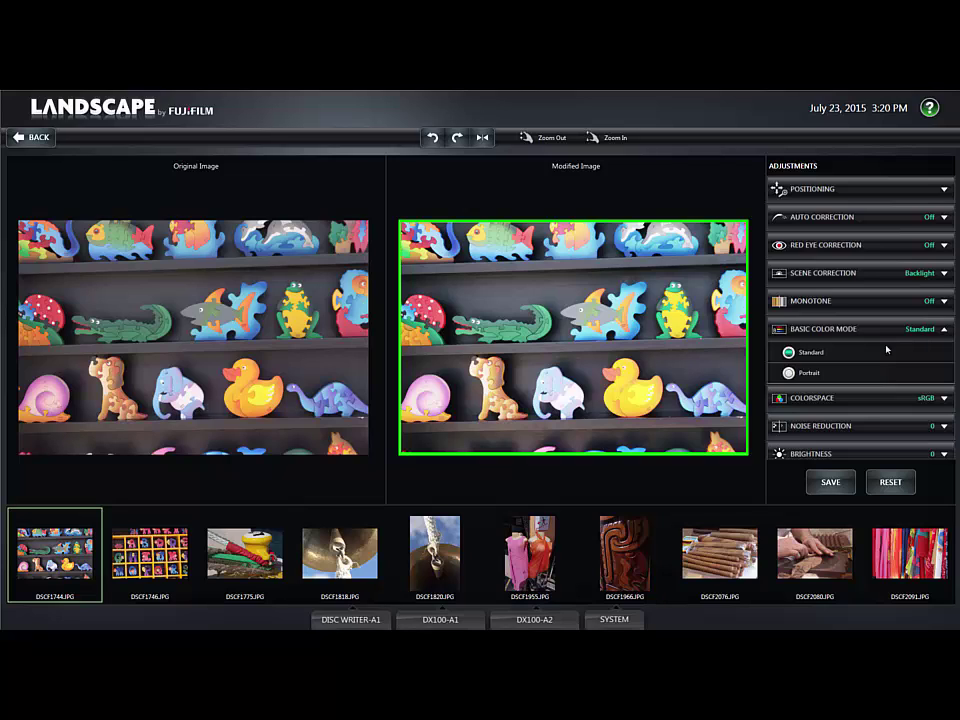
left_click(788, 373)
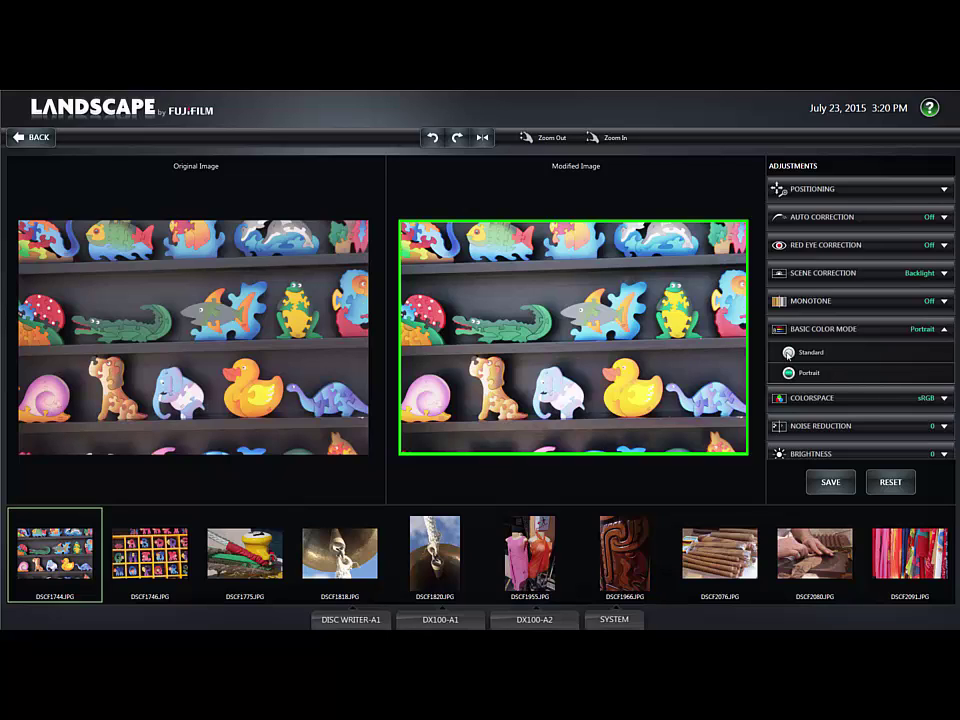
left_click(789, 353)
left_click(944, 330)
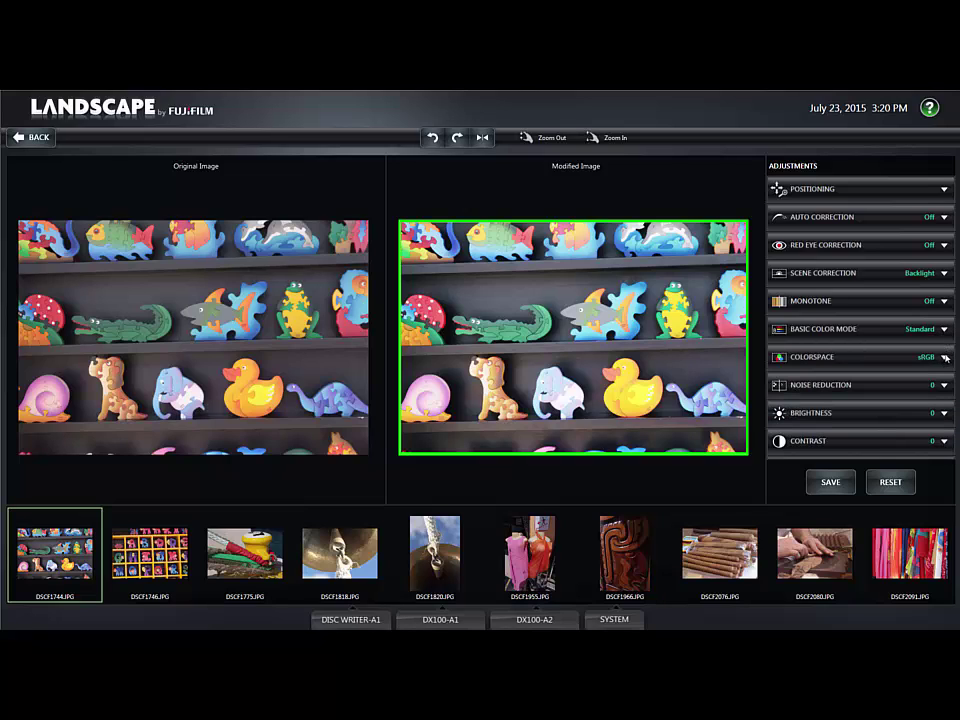
Try the PD colorspace on the image and set it back to sRGB.
left_click(944, 357)
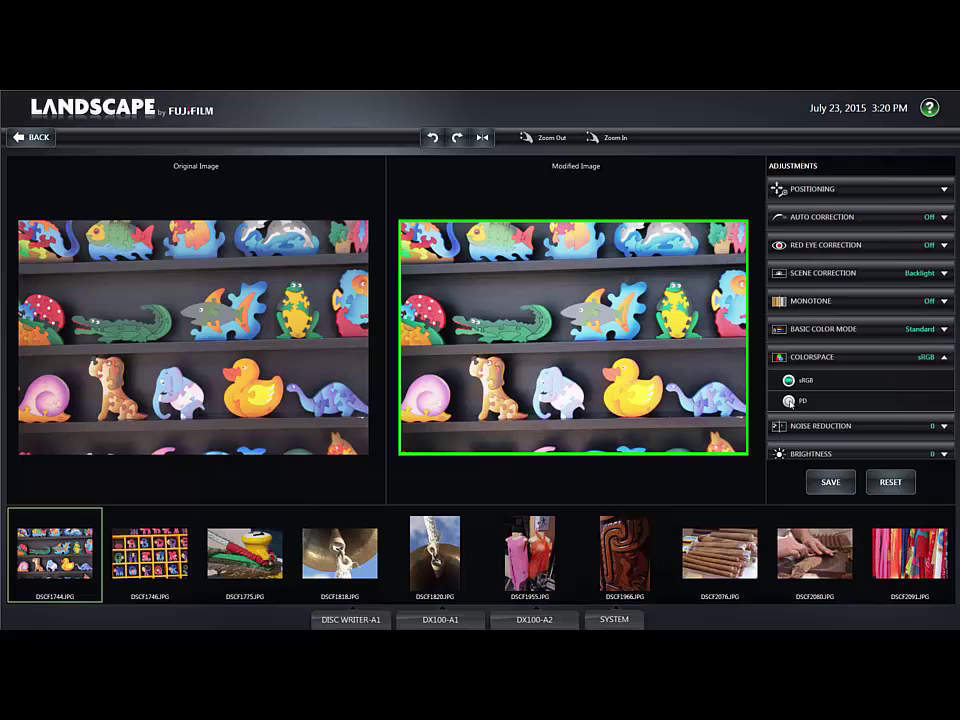
left_click(789, 401)
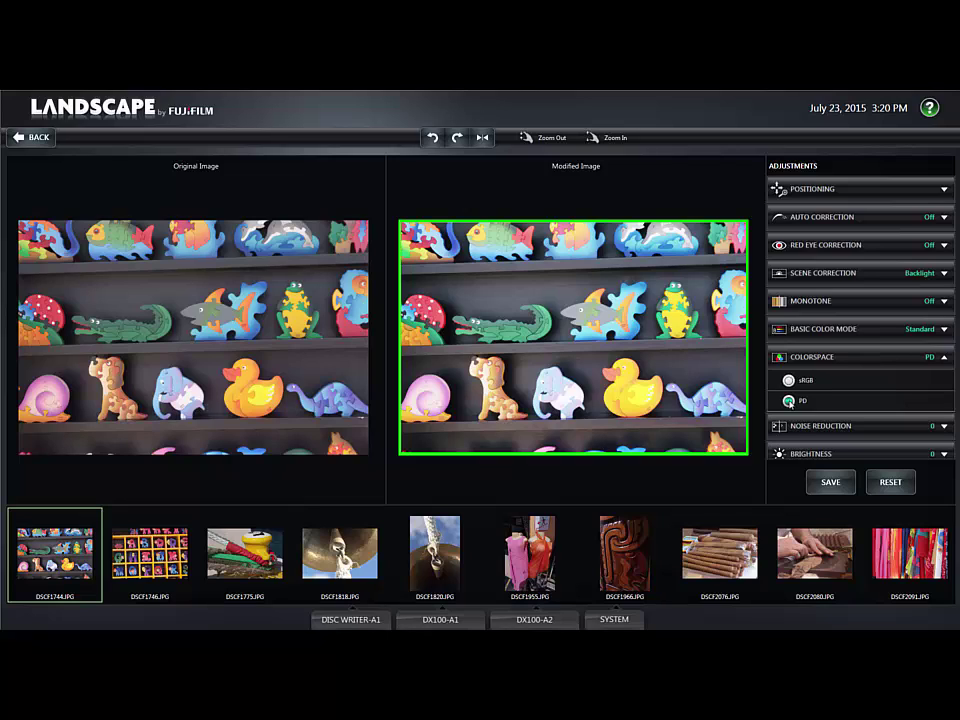
left_click(789, 380)
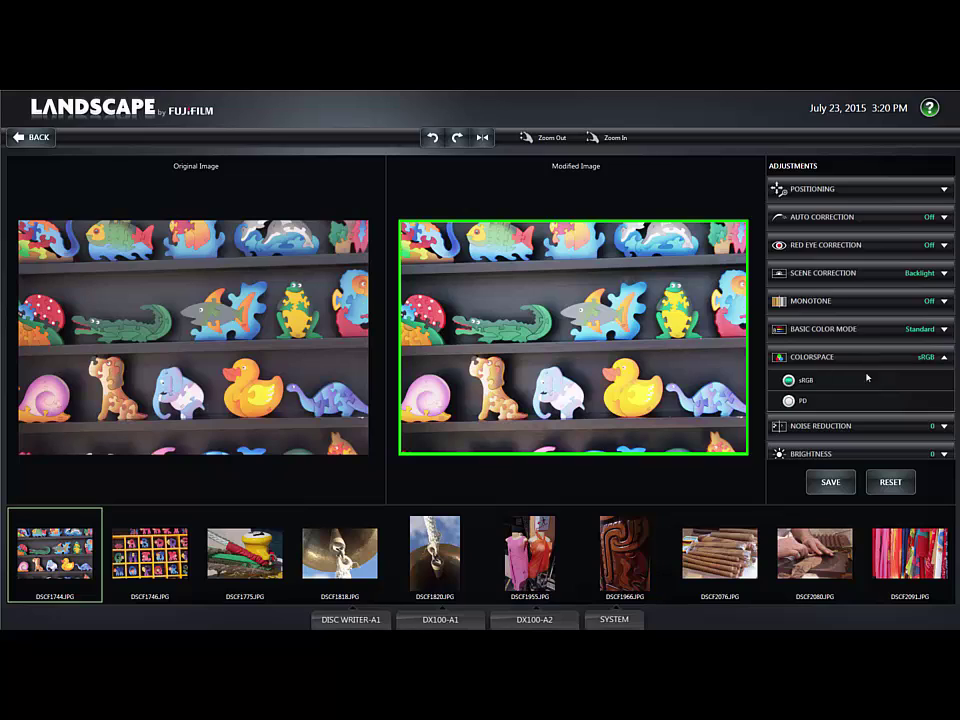
left_click(944, 358)
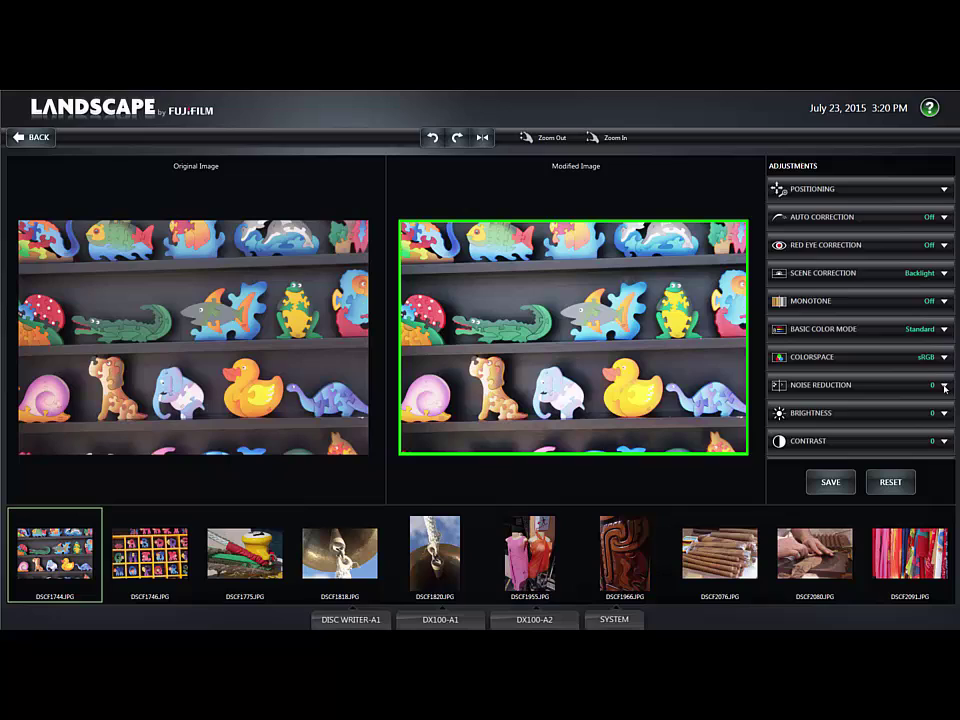
Try out the Noise Reduction adjustment on the image and leave it at 0.
left_click(944, 386)
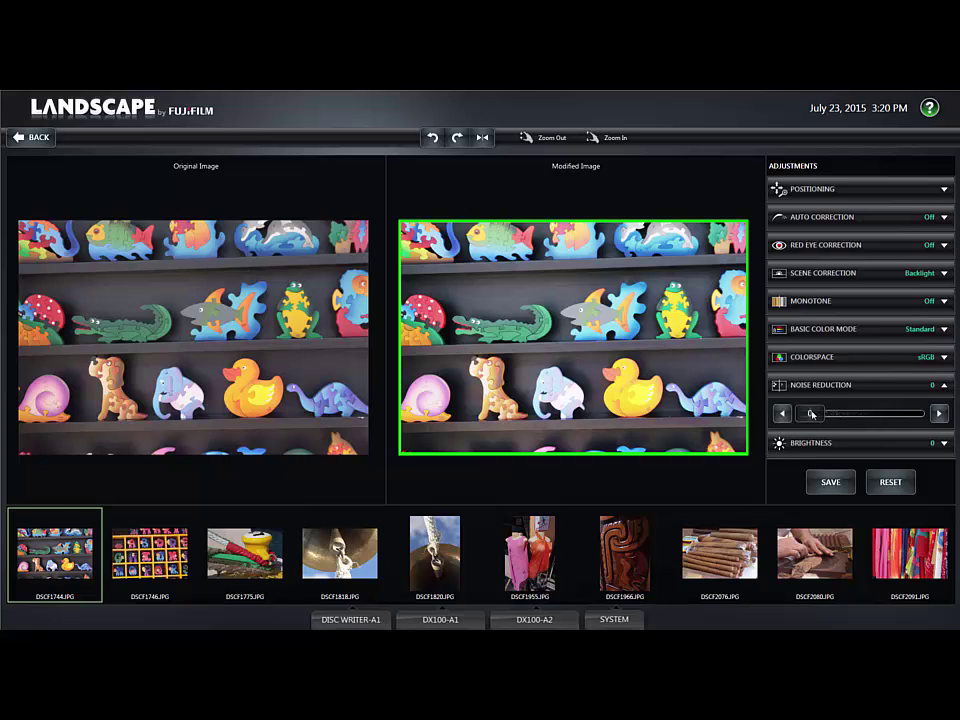
mouse_move(810, 413)
left_mouse_down()
mouse_move(851, 413)
mouse_move(796, 415)
left_mouse_up()
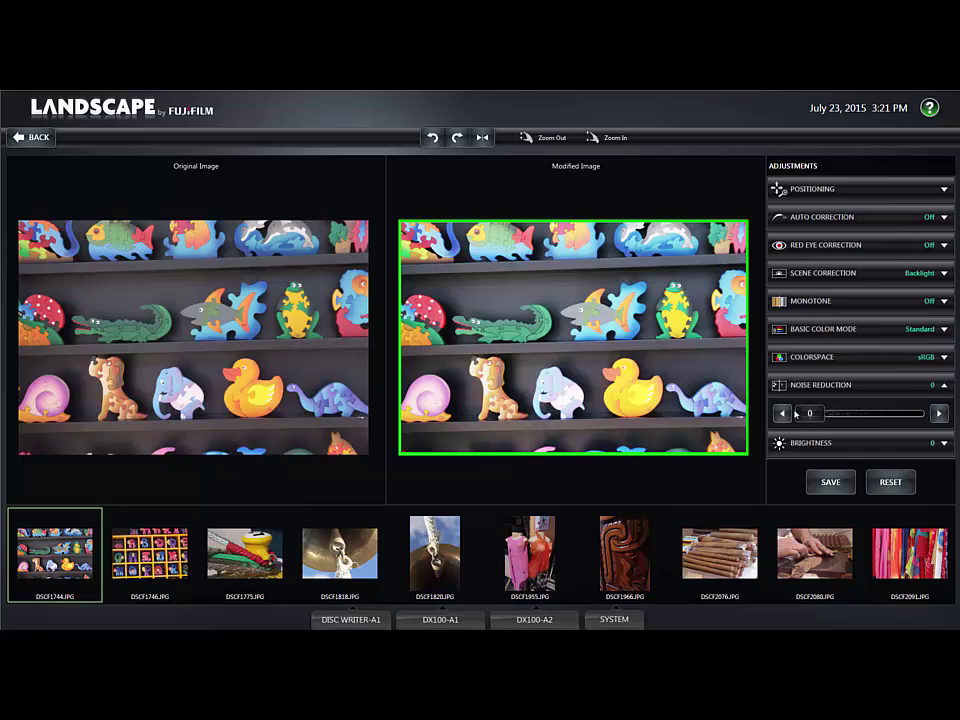
left_click(944, 386)
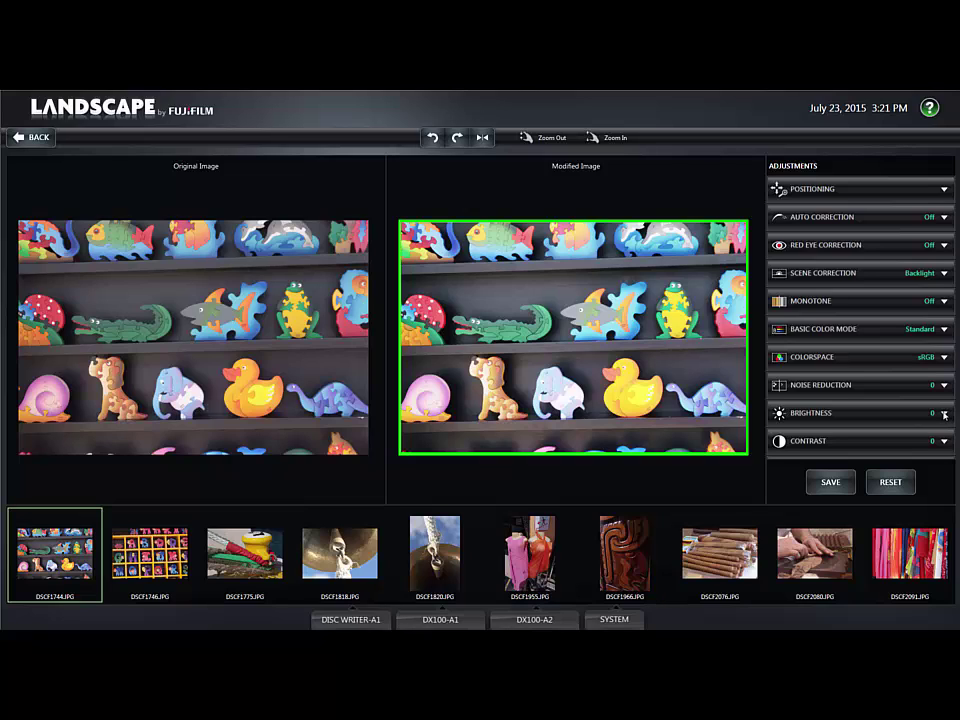
Try out the Brightness adjustment and reset all adjustments of DSCF1744.JPG, including the Backlight scene correction.
left_click(944, 414)
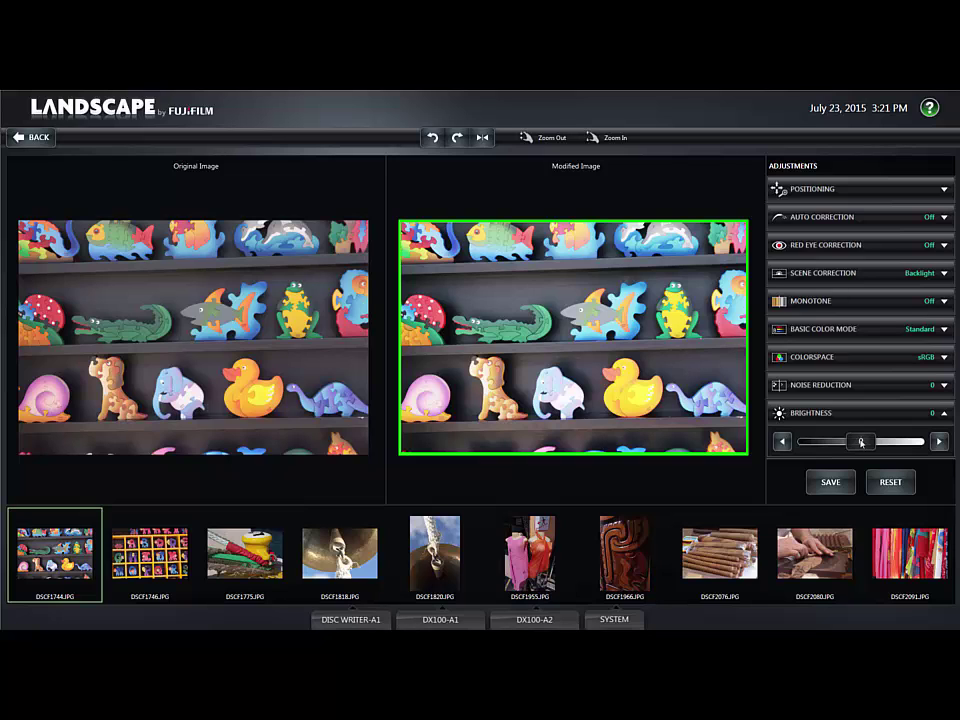
mouse_move(862, 441)
left_mouse_down()
mouse_move(848, 441)
mouse_move(877, 441)
mouse_move(861, 441)
left_mouse_up()
left_click(890, 482)
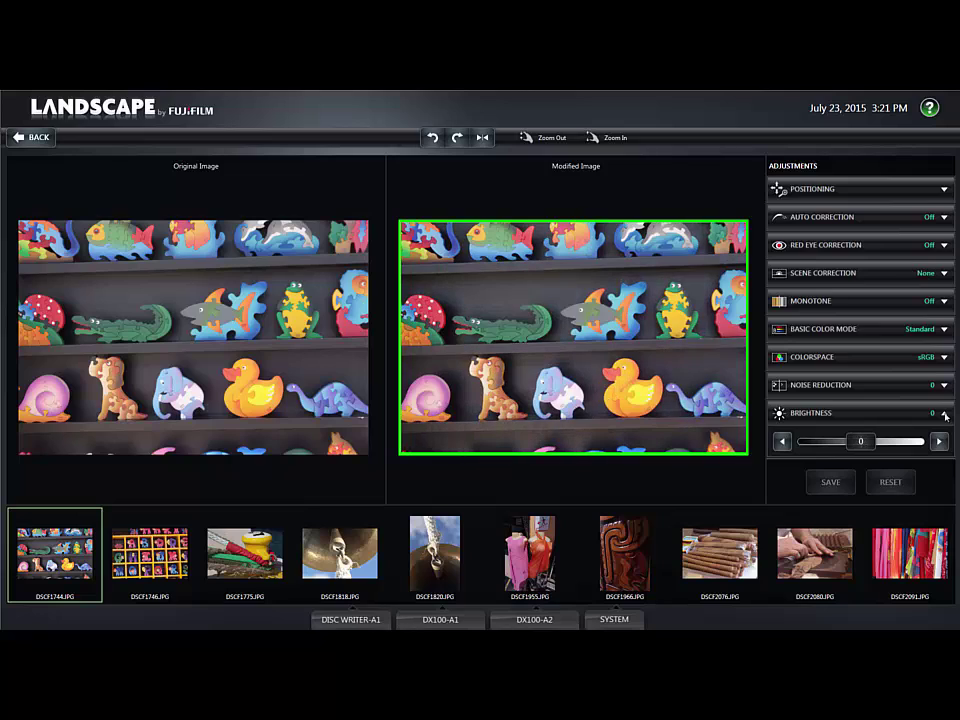
left_click(945, 415)
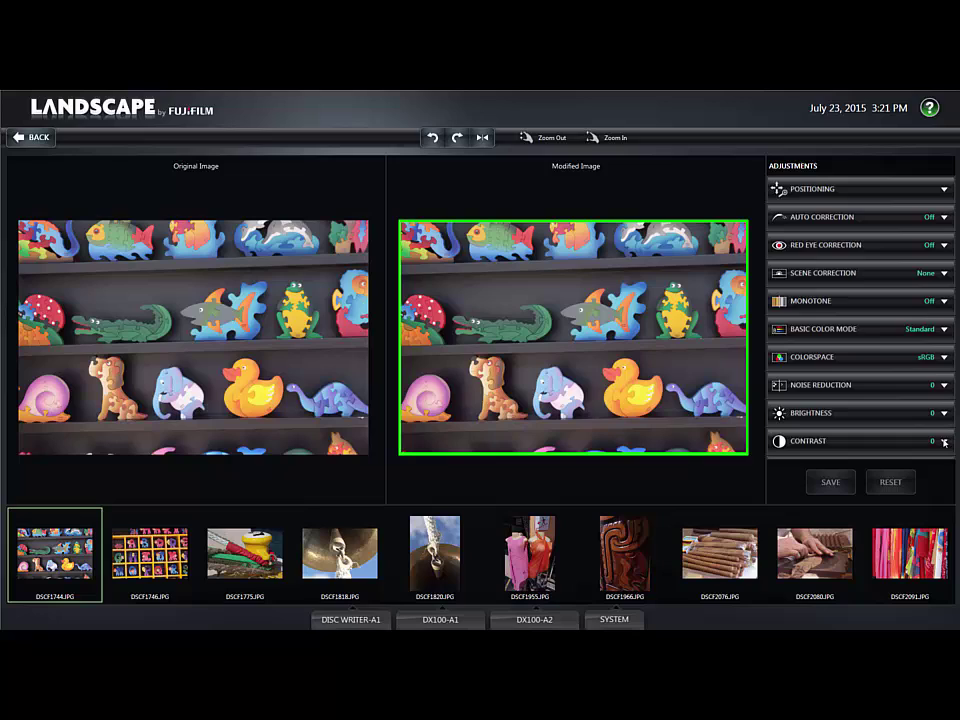
Raise the image's Contrast to +3 and reset the adjustment.
left_click(945, 442)
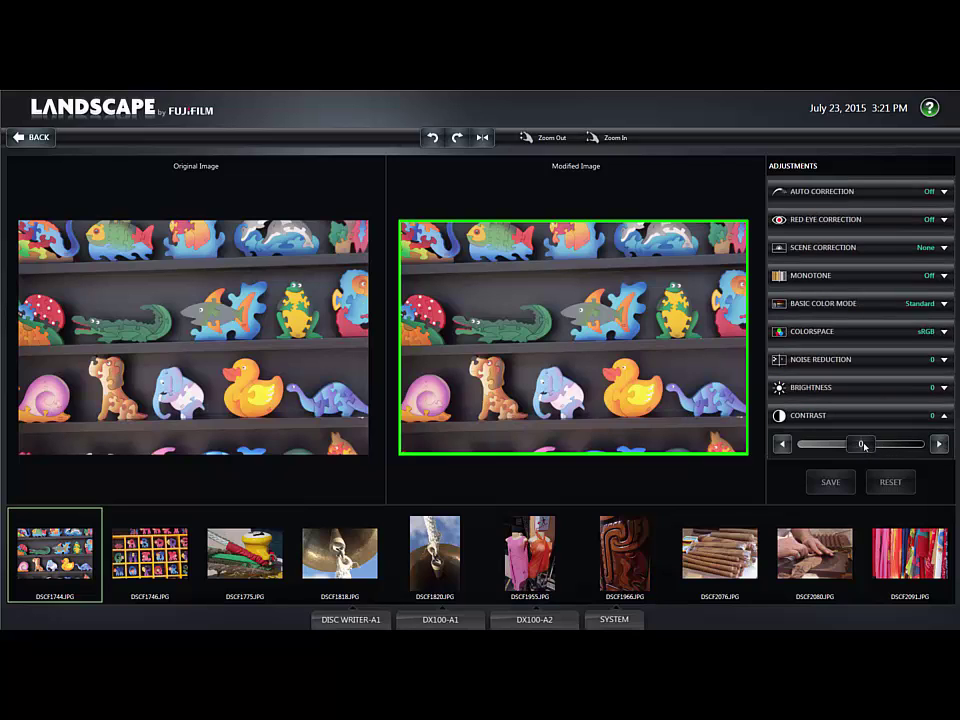
mouse_move(862, 445)
left_mouse_down()
mouse_move(838, 444)
mouse_move(877, 446)
left_mouse_up()
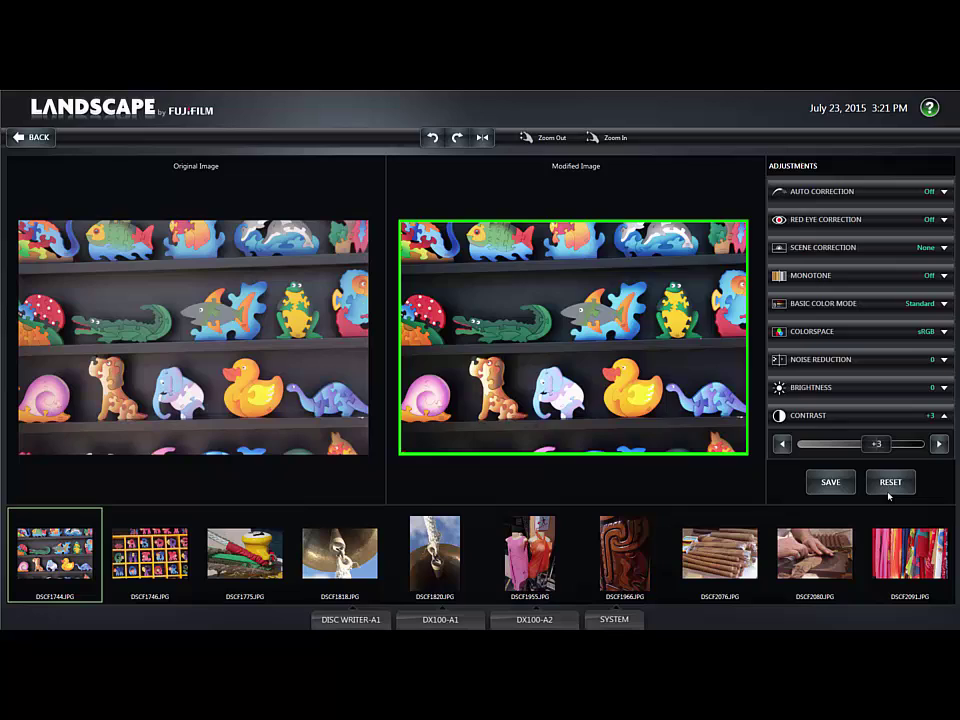
left_click(890, 482)
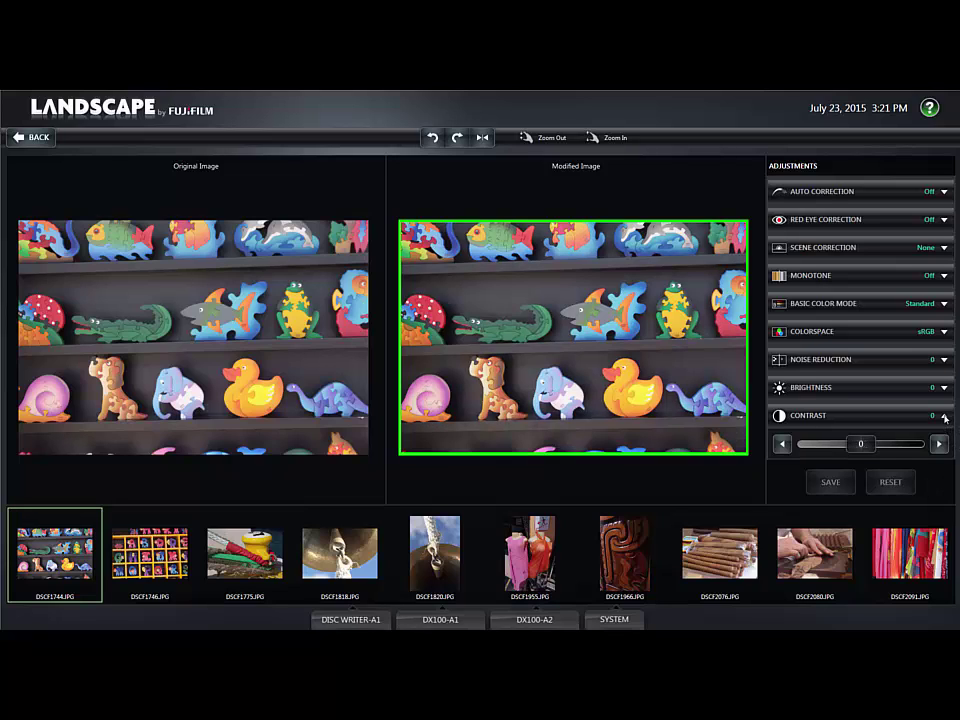
left_click(945, 417)
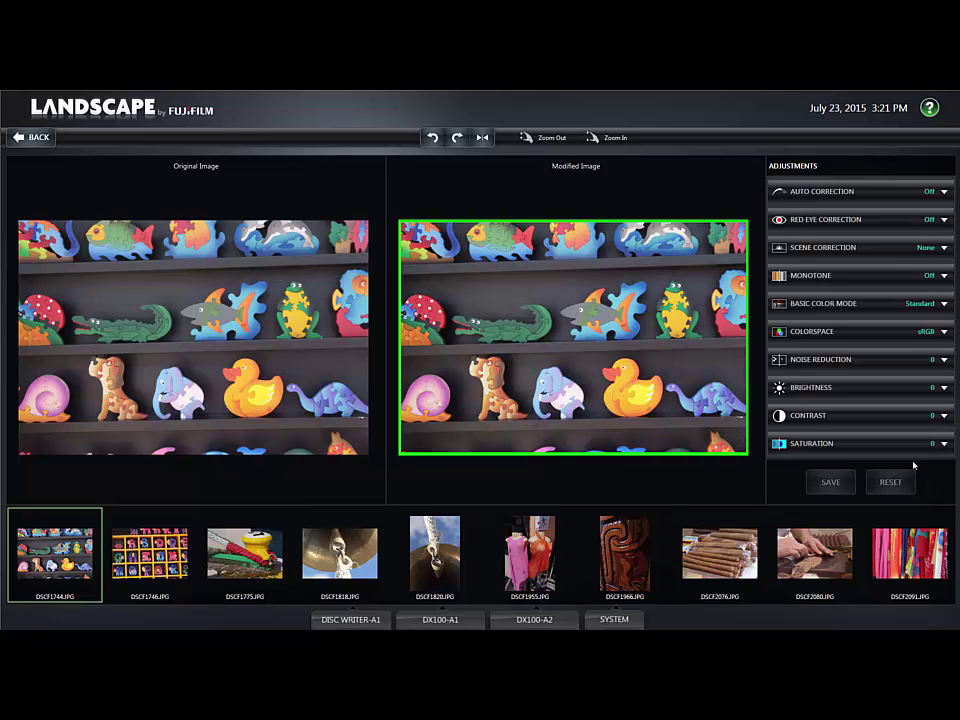
Raise the image's Saturation to +8 and reset the adjustment.
scroll(927, 454, "down", 1)
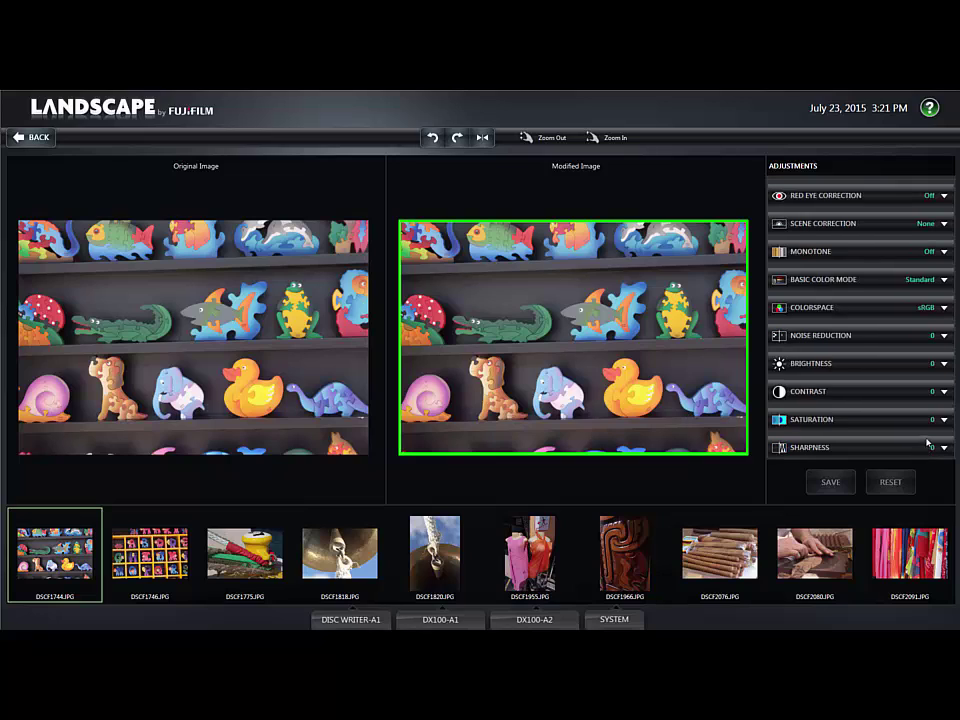
left_click(944, 419)
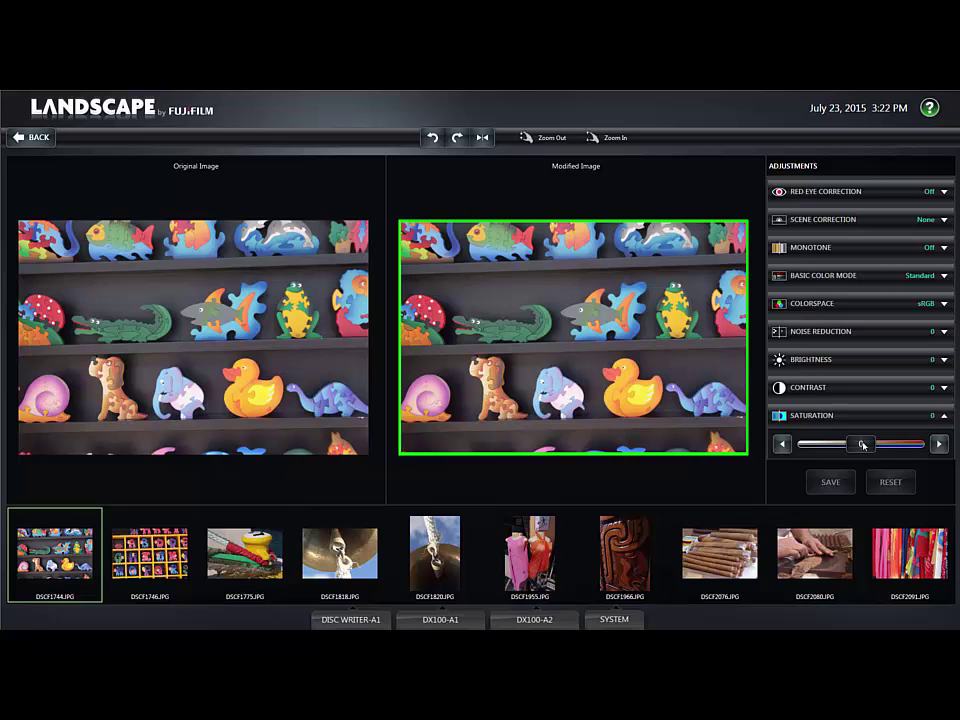
left_click_drag(862, 445, 911, 447)
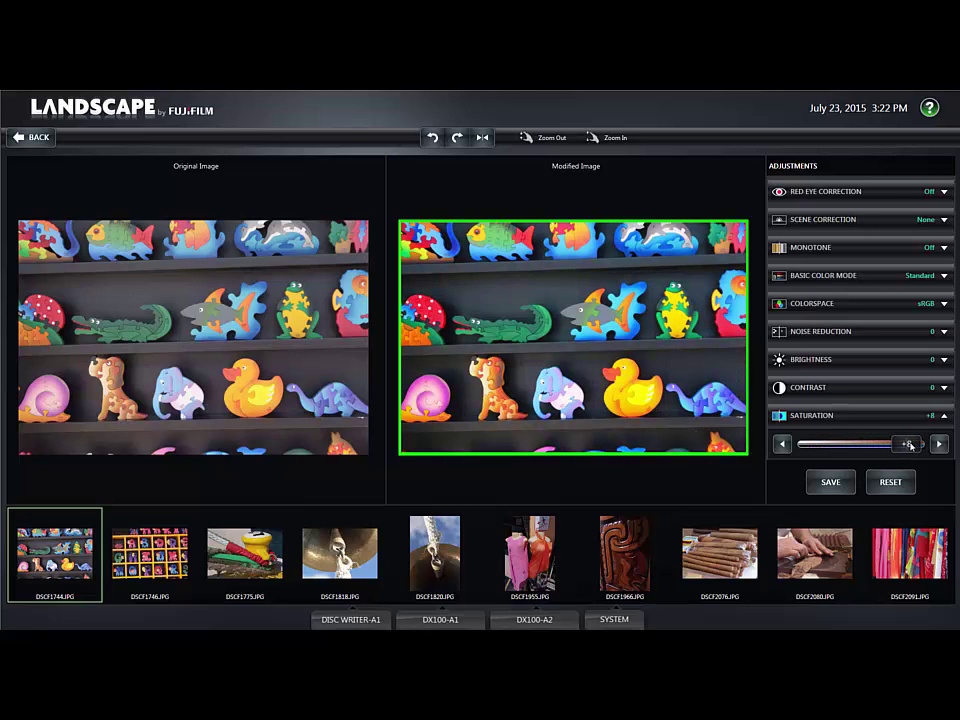
left_click(890, 482)
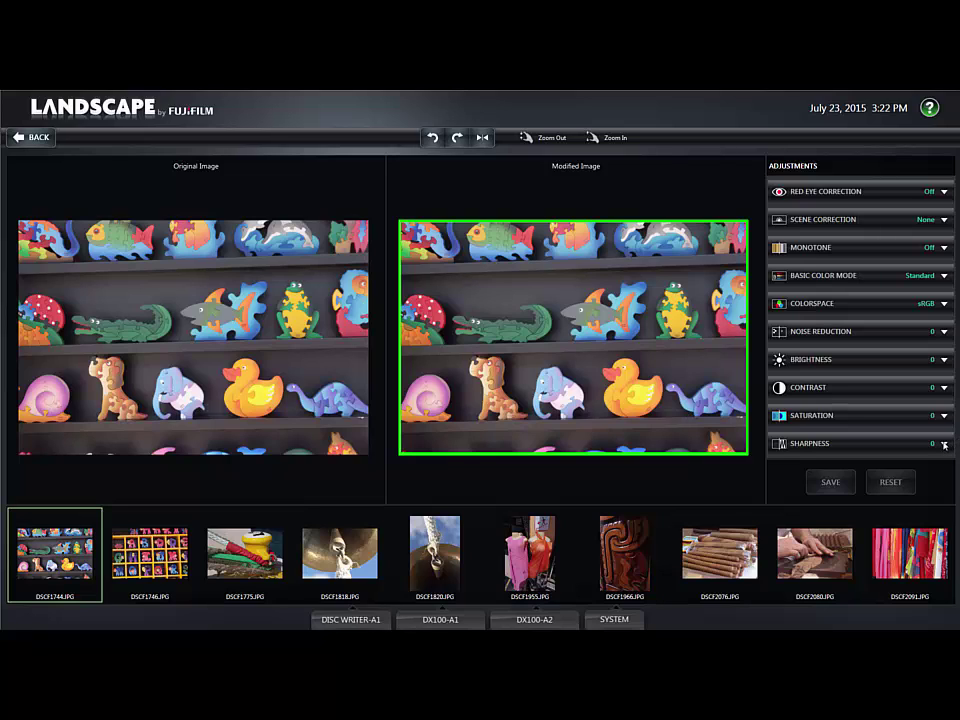
Raise the image's Sharpness to +2 and lower it back to 0.
left_click(944, 444)
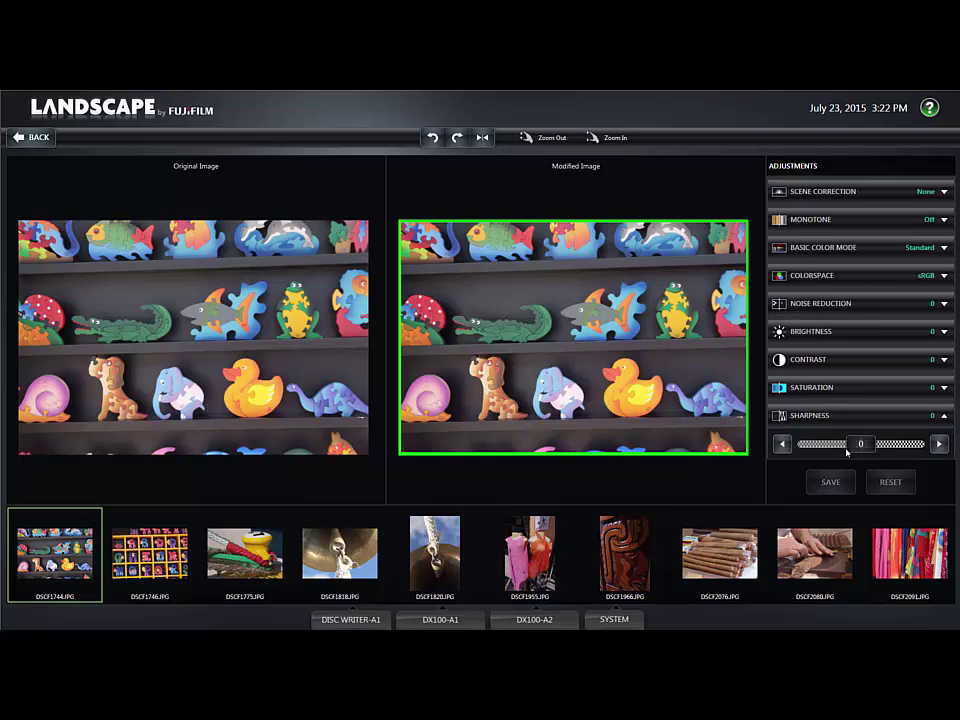
mouse_move(862, 444)
left_mouse_down()
mouse_move(896, 446)
mouse_move(873, 446)
left_mouse_up()
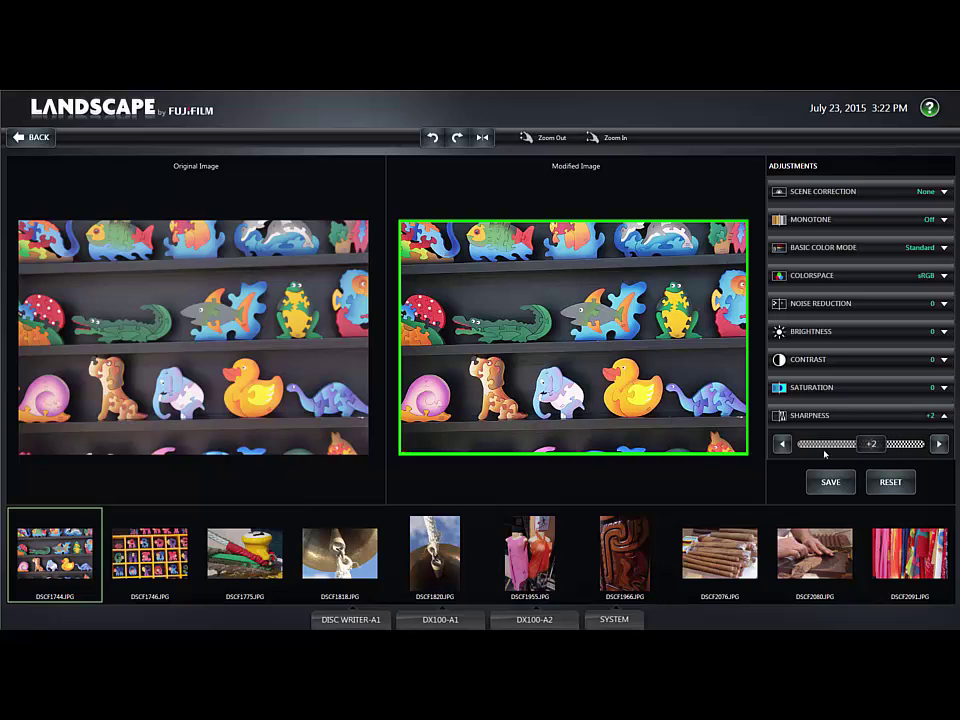
left_click(782, 444)
left_click(783, 445)
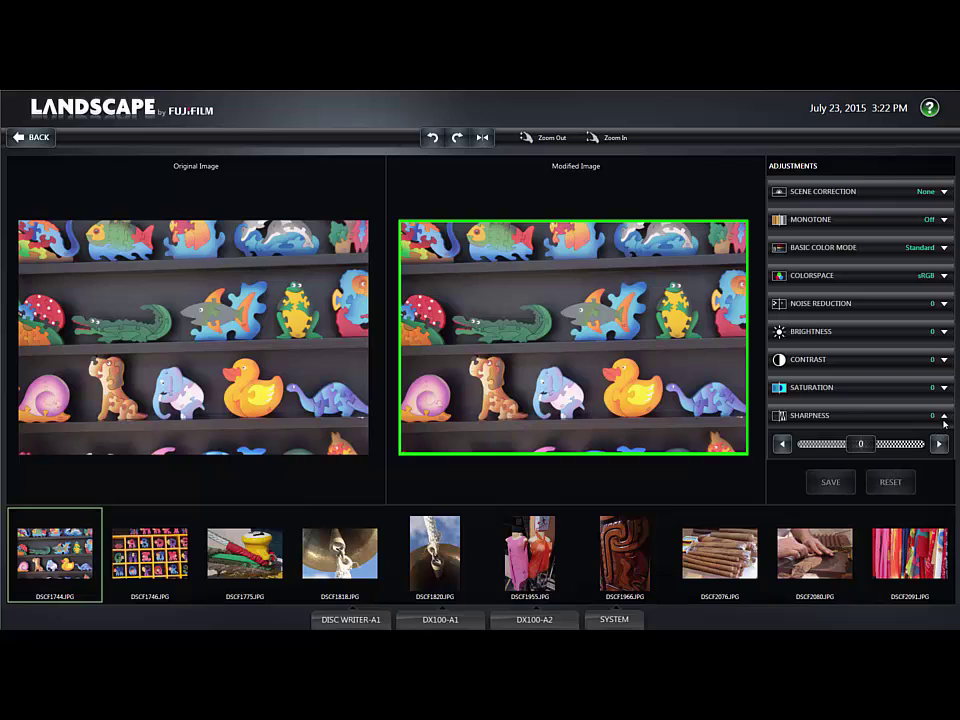
left_click(944, 418)
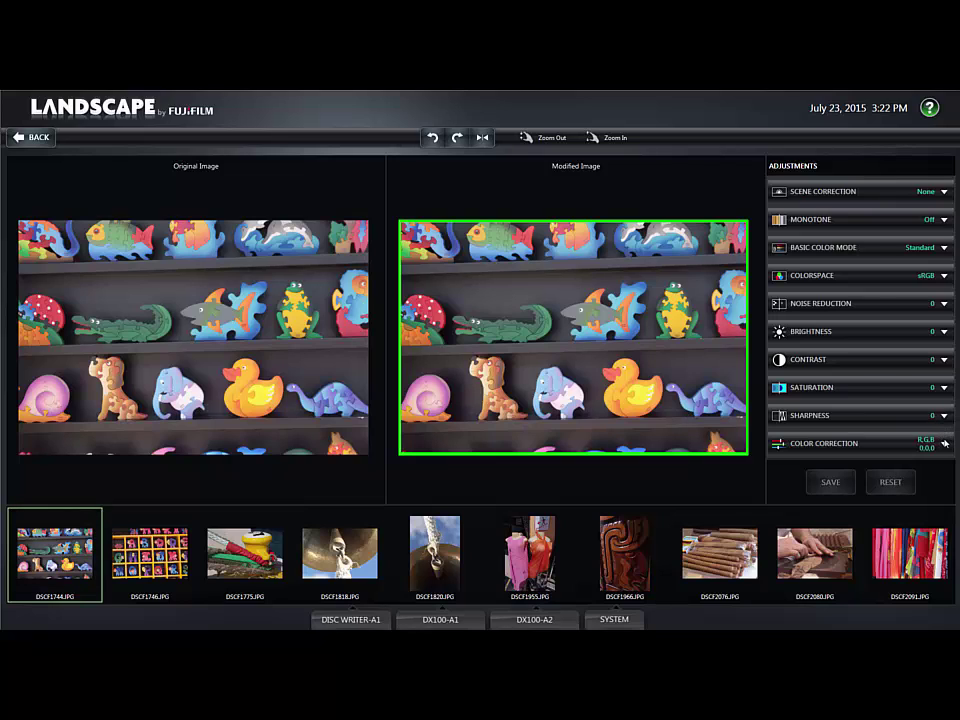
Raise the red, green and blue color correction to +3 each and reset the adjustment.
left_click(945, 446)
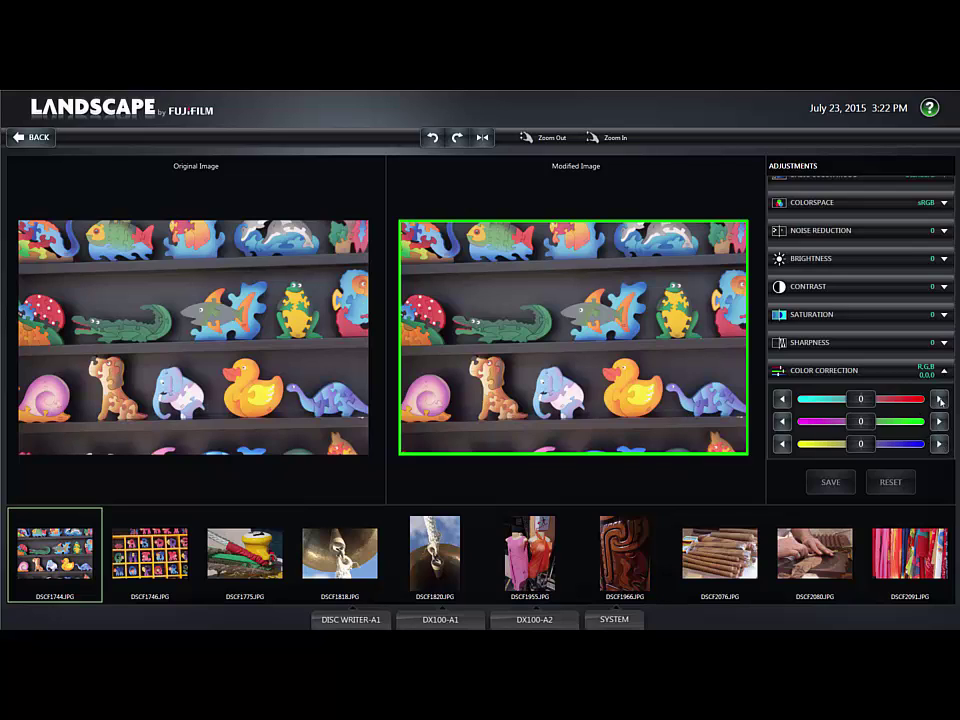
left_click(938, 399)
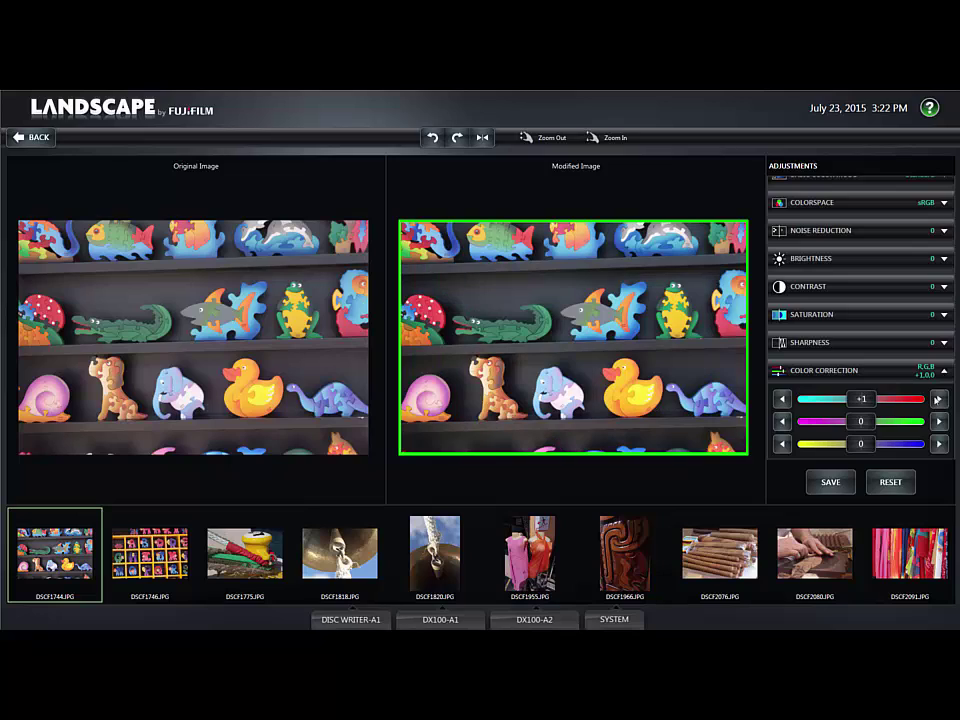
left_click(938, 399)
left_click(938, 399)
left_click(938, 421)
left_click(939, 422)
left_click(939, 422)
left_click(940, 444)
left_click(940, 444)
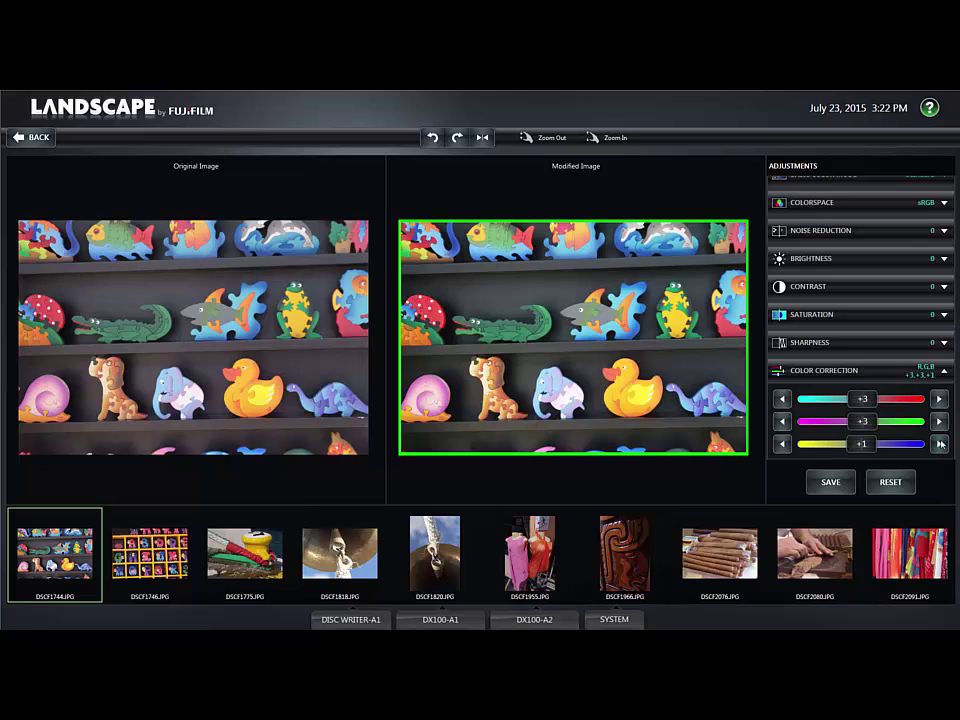
left_click(940, 444)
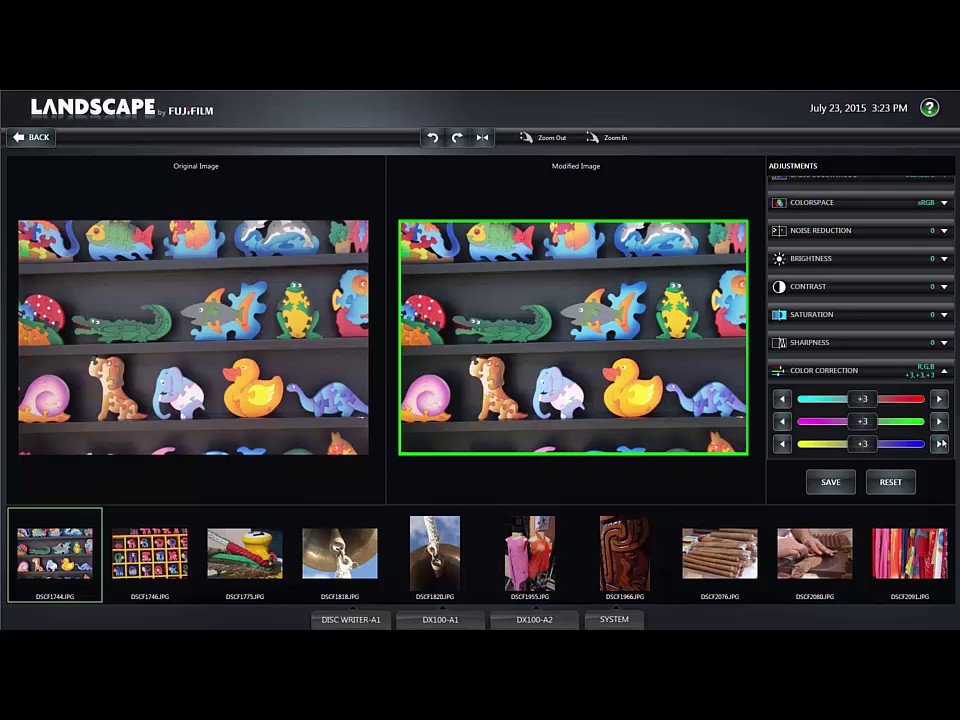
left_click(890, 482)
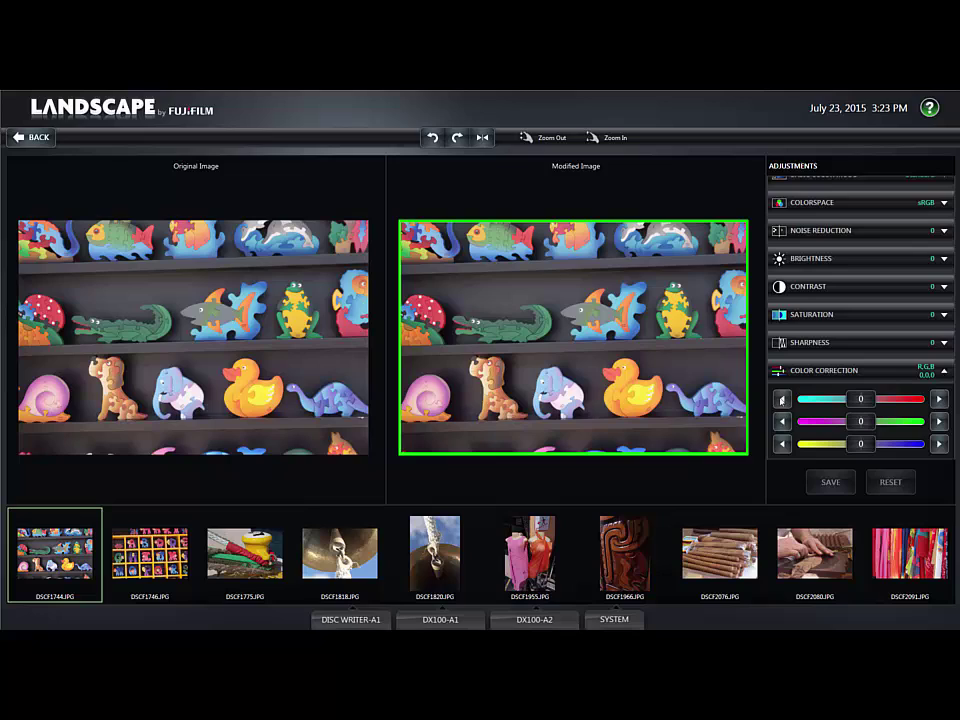
left_click(905, 371)
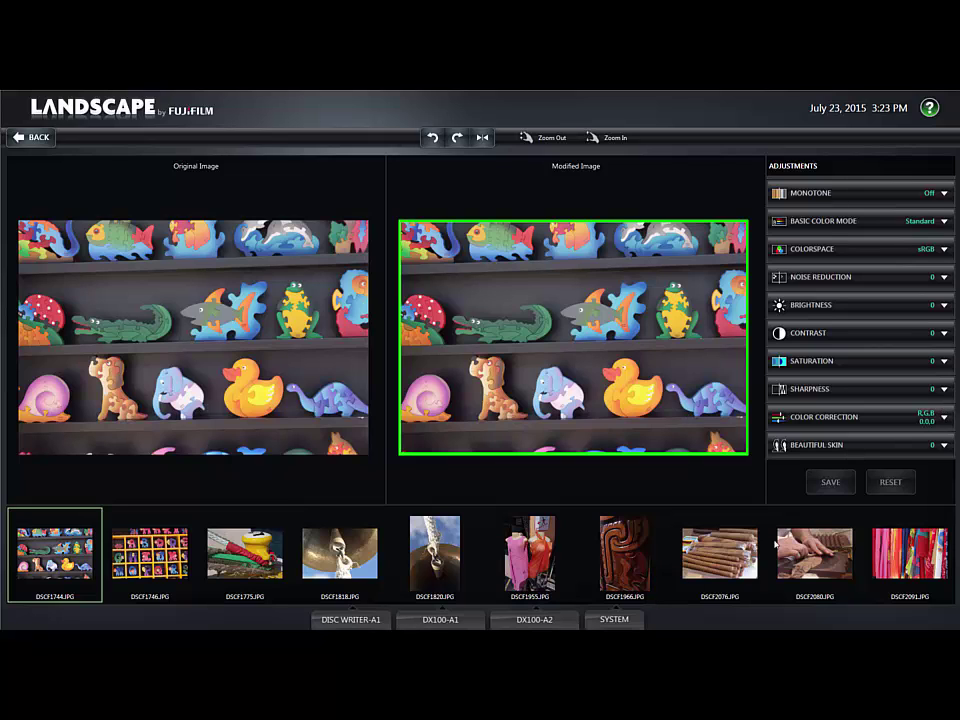
Select the portrait of the woman with the umbrella, raise its Beautiful Skin value to +49 and reset the adjustment.
left_click(910, 555)
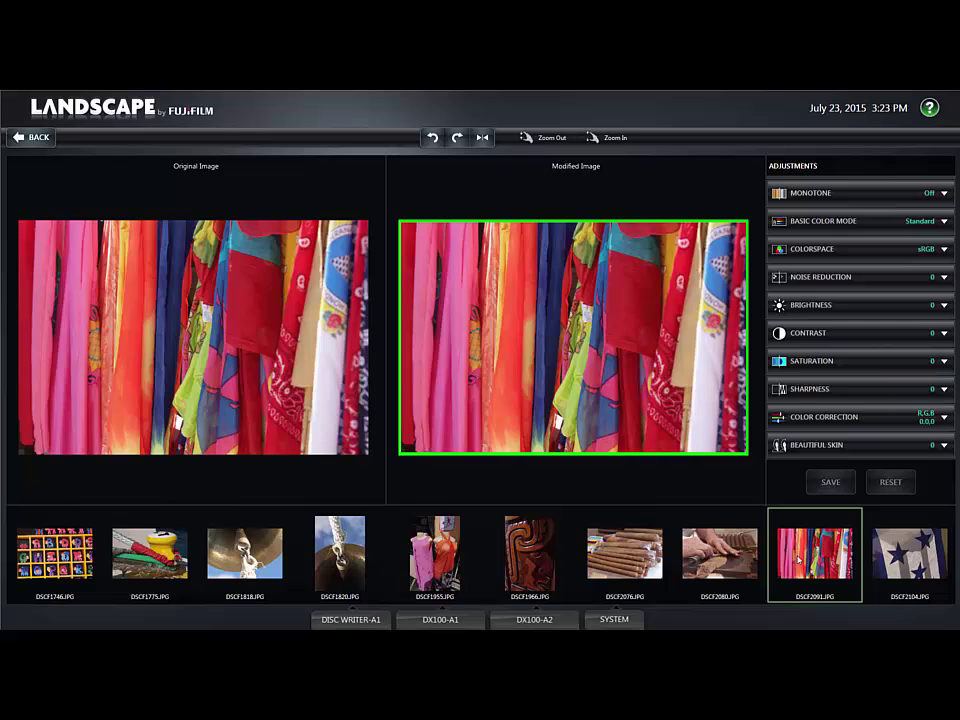
left_click(704, 565)
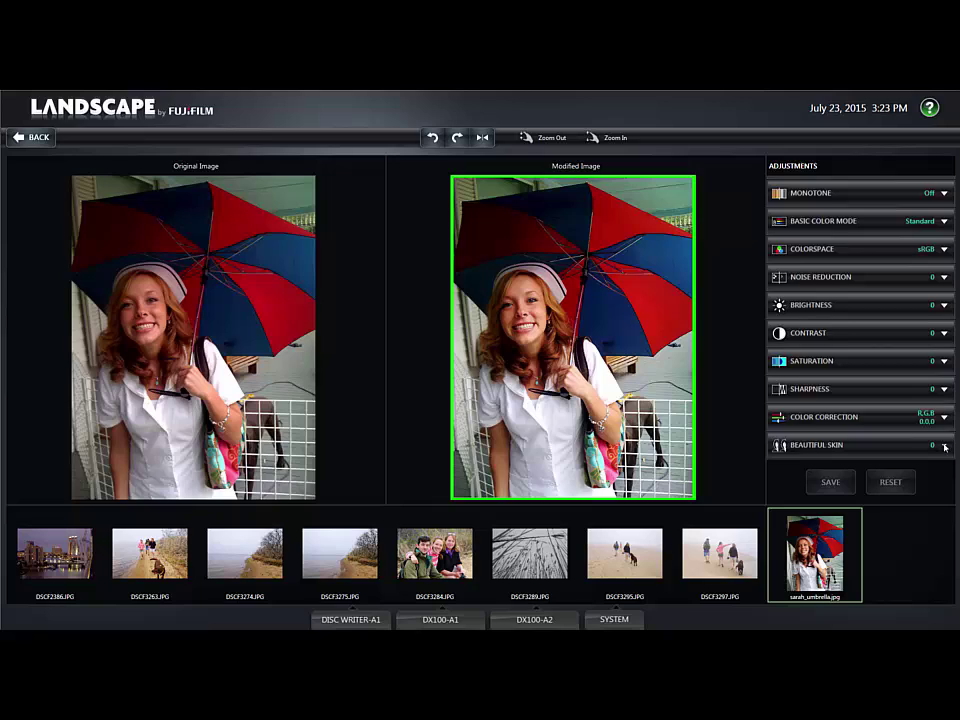
left_click(944, 447)
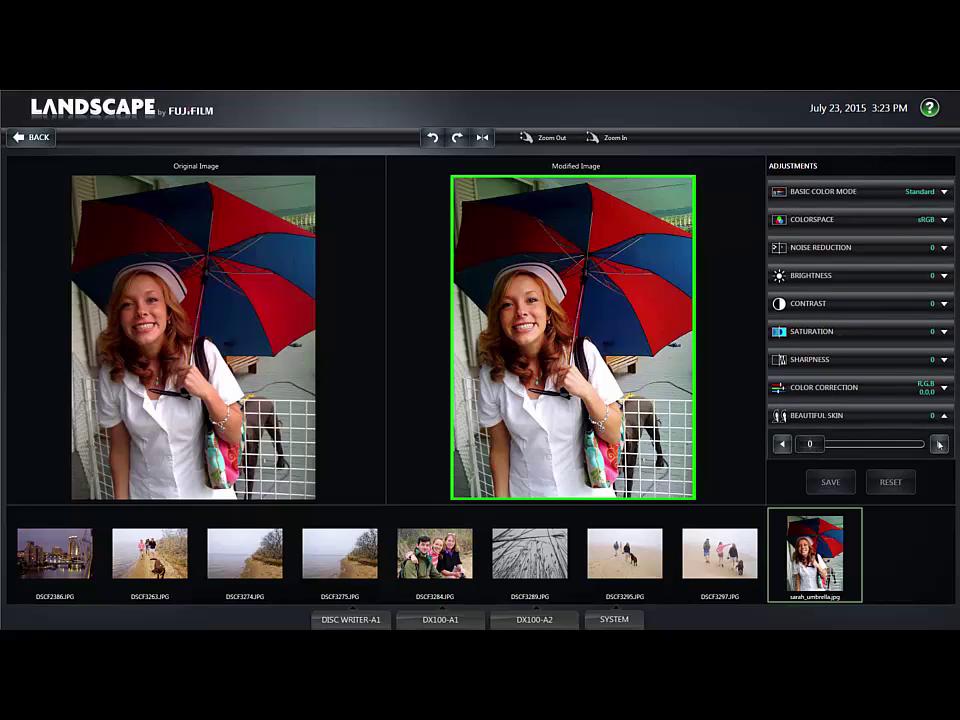
left_click(939, 444)
left_click(939, 444)
left_click(939, 444)
left_click(939, 444)
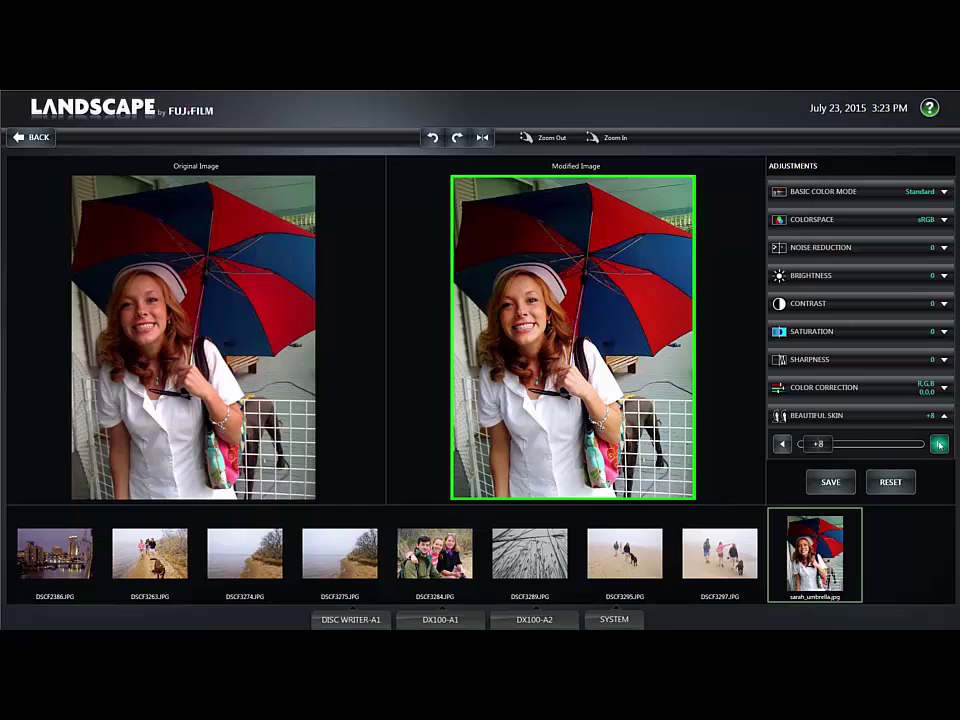
left_click(939, 444)
left_click_drag(821, 447, 864, 447)
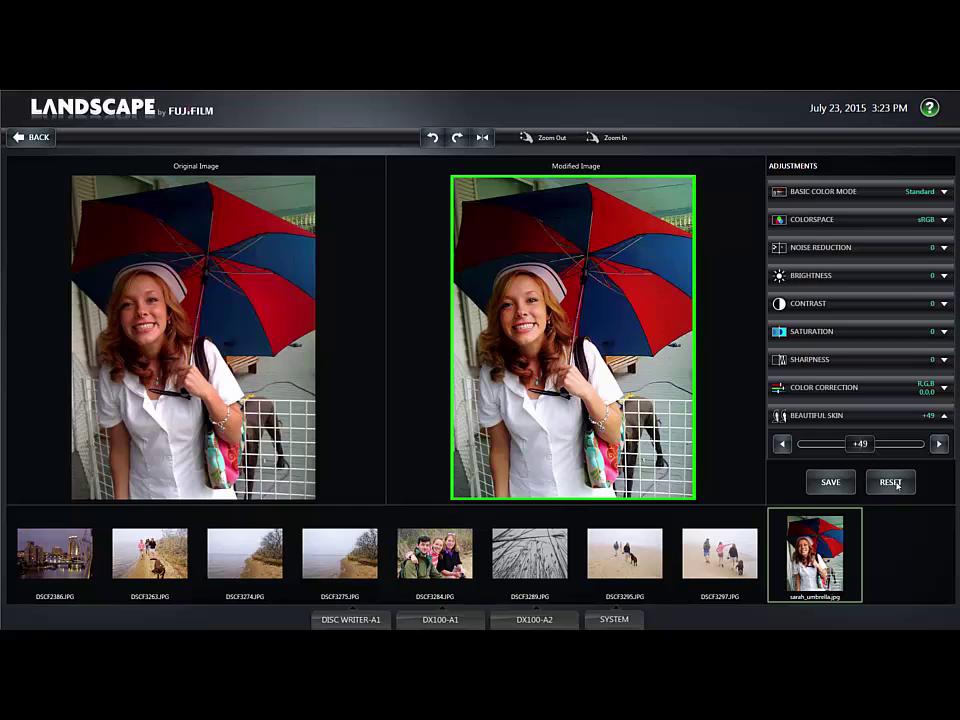
left_click(891, 482)
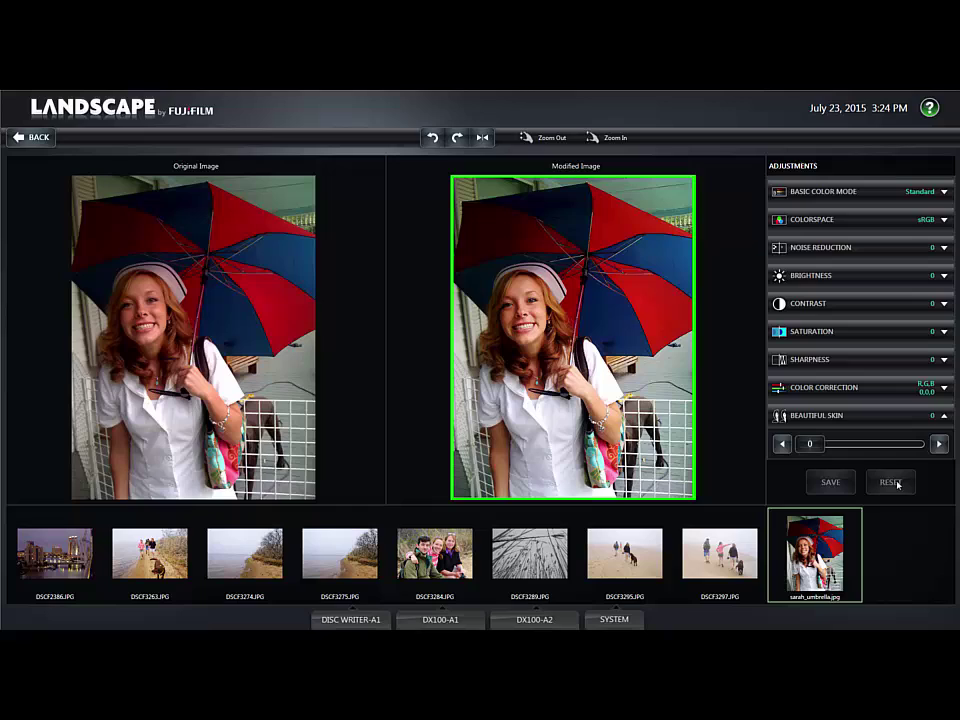